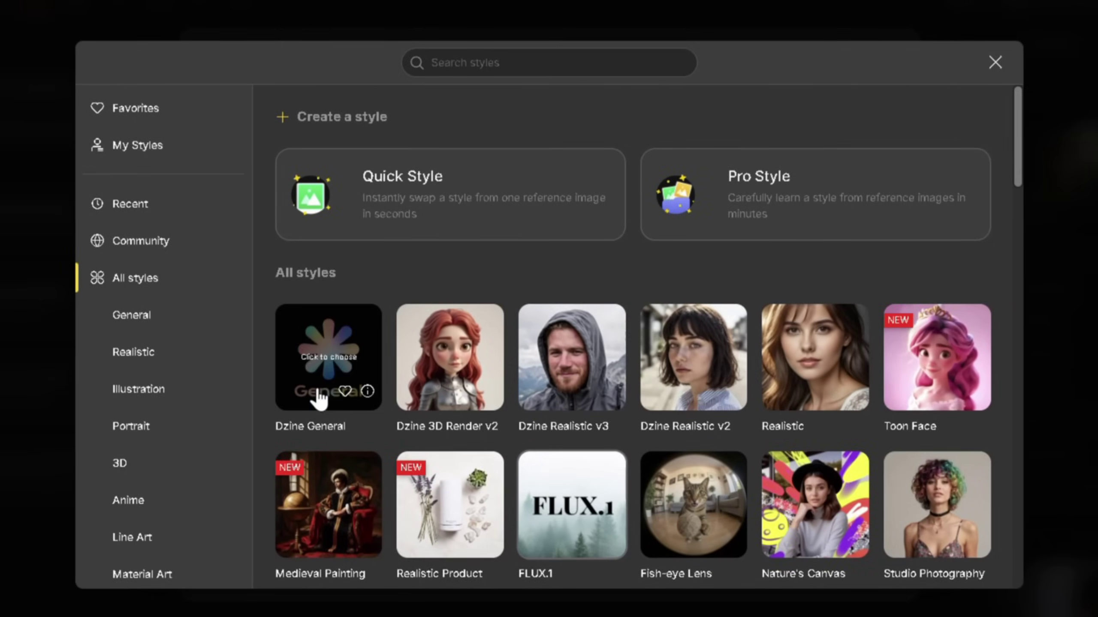
- Choose the Dzine General style, generate the Test Cupid Gran character, and inspect its character sheet on the canvas
left_click(319, 399)
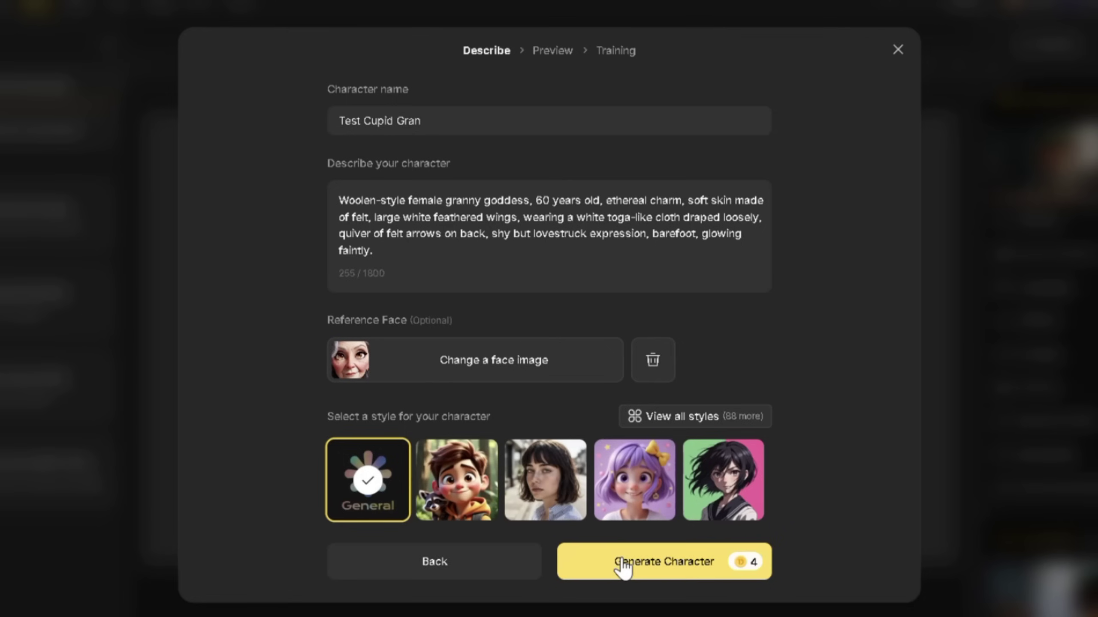
left_click(622, 563)
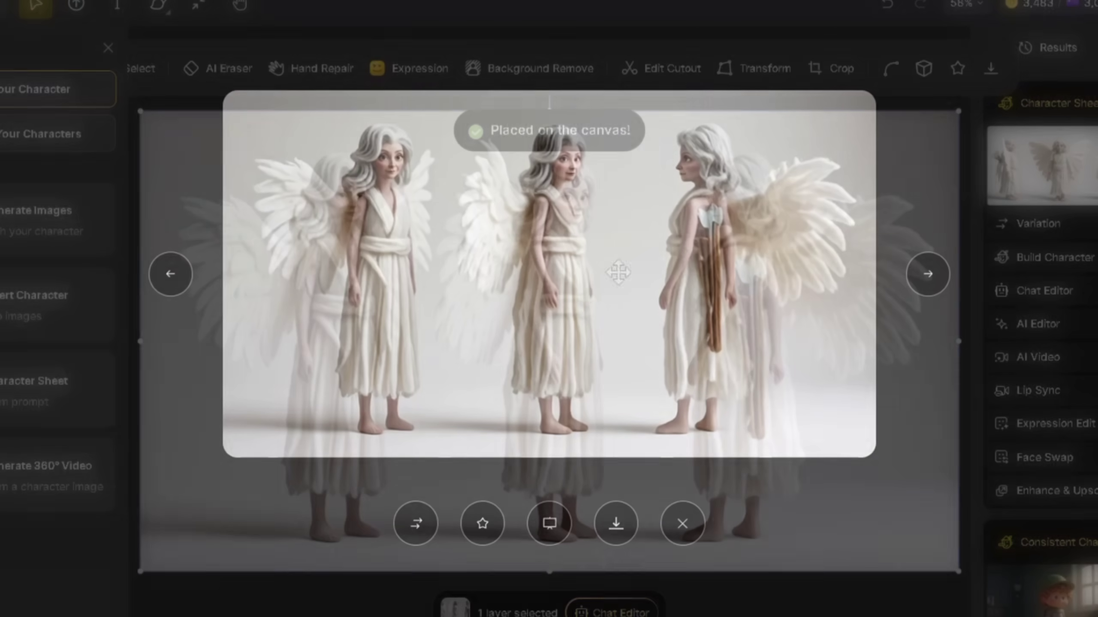
scroll(624, 265, "up", 5)
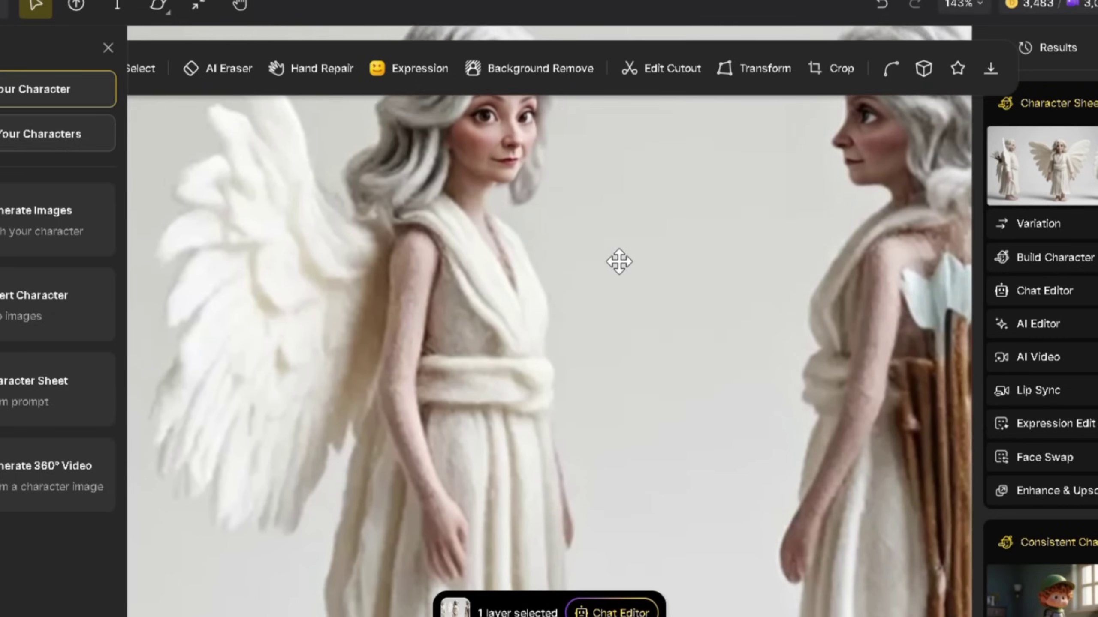
scroll(619, 262, "up", 2)
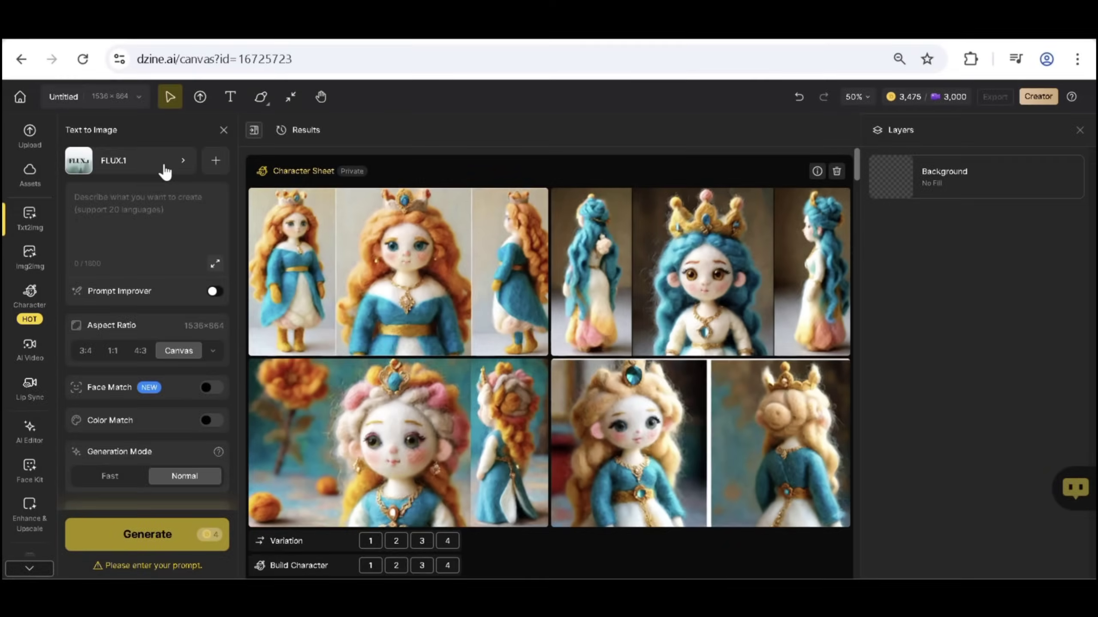
- Set the text-to-image style to Dzine General and enter the woolen style goddess of beauty prompt, consulting ChatGPT's Aphrodite description
left_click(164, 171)
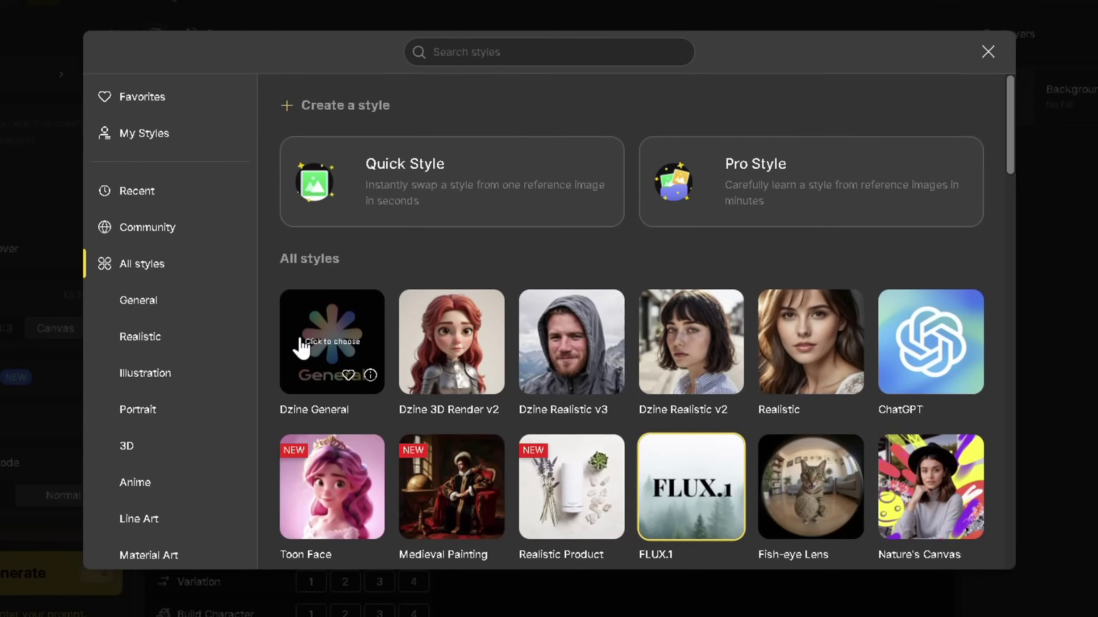
left_click(302, 346)
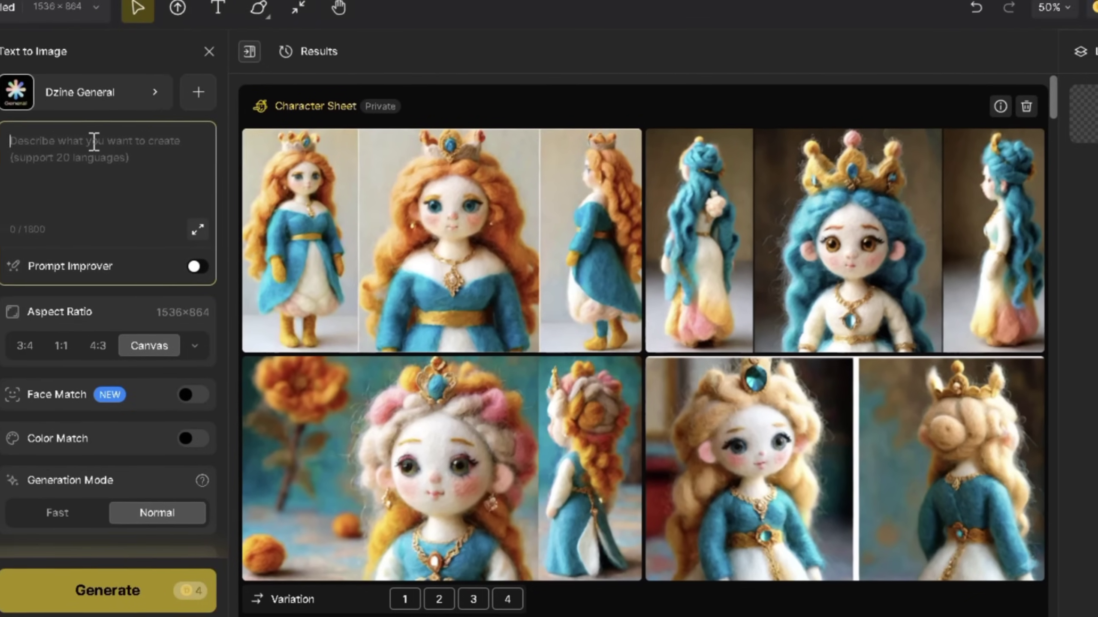
left_click(2, 125)
type("woolen st")
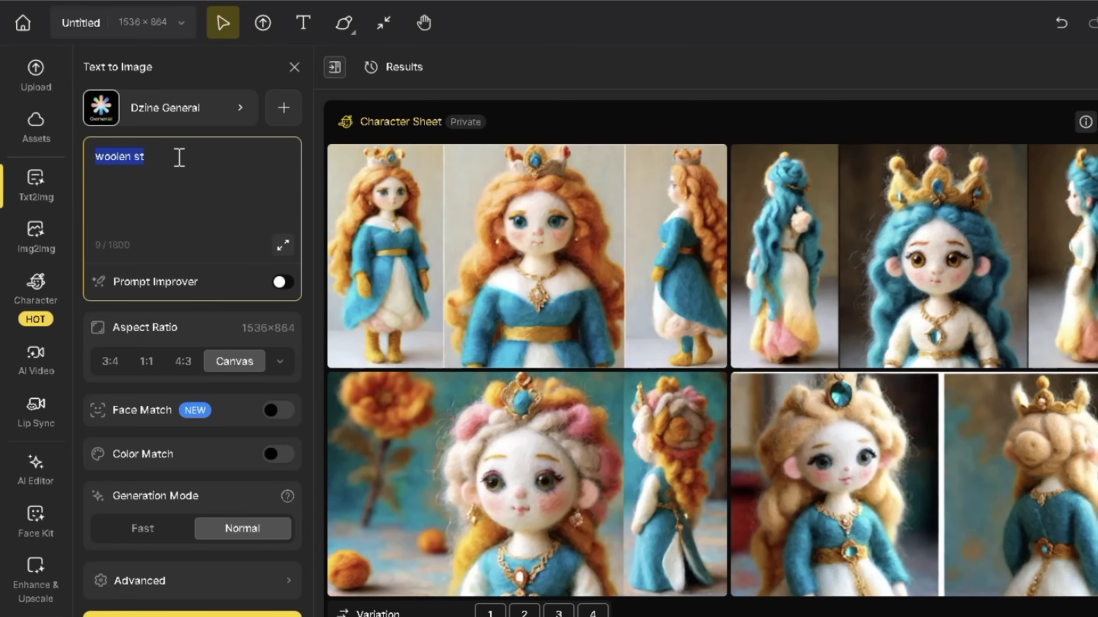
key("ctrl+v")
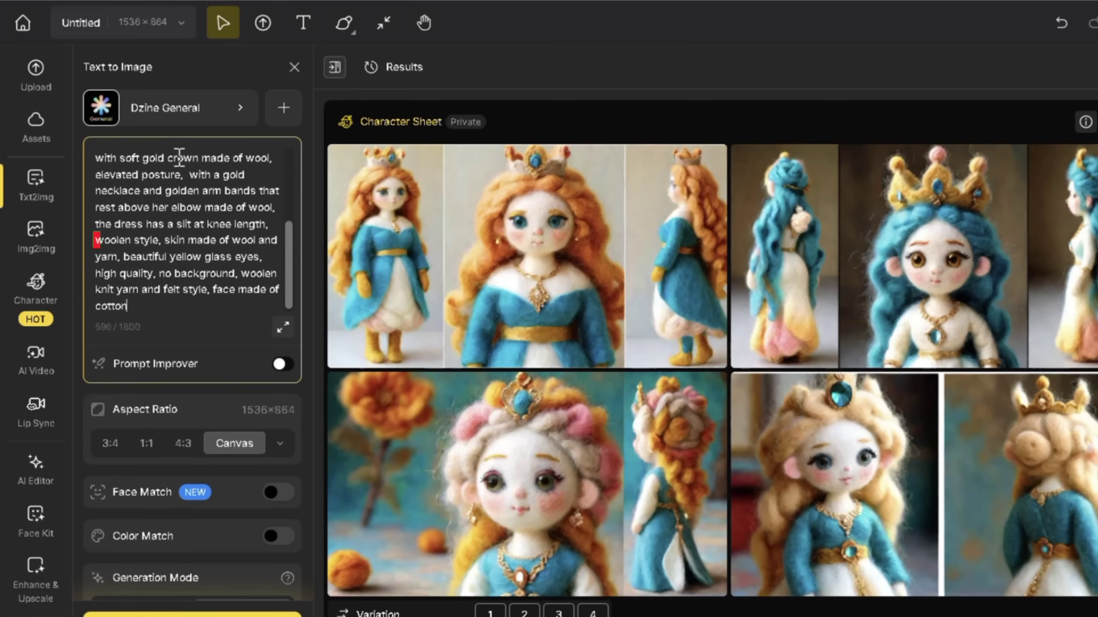
left_click(308, 308)
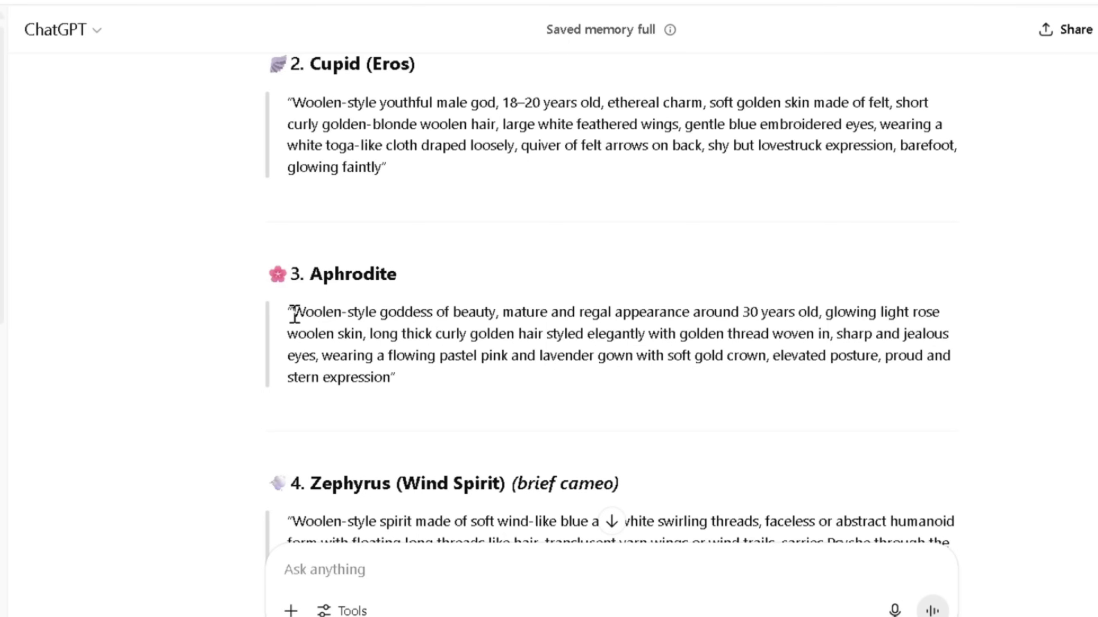
left_click_drag(289, 311, 398, 374)
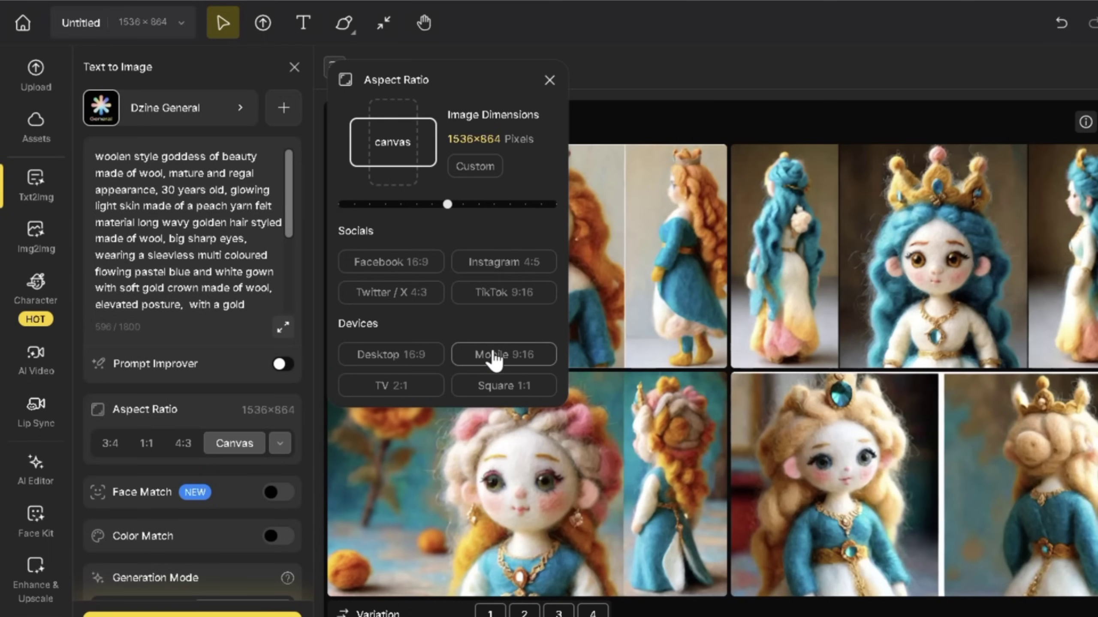
- Set the aspect ratio to Mobile 9:16 and generate the goddess images
left_click(493, 356)
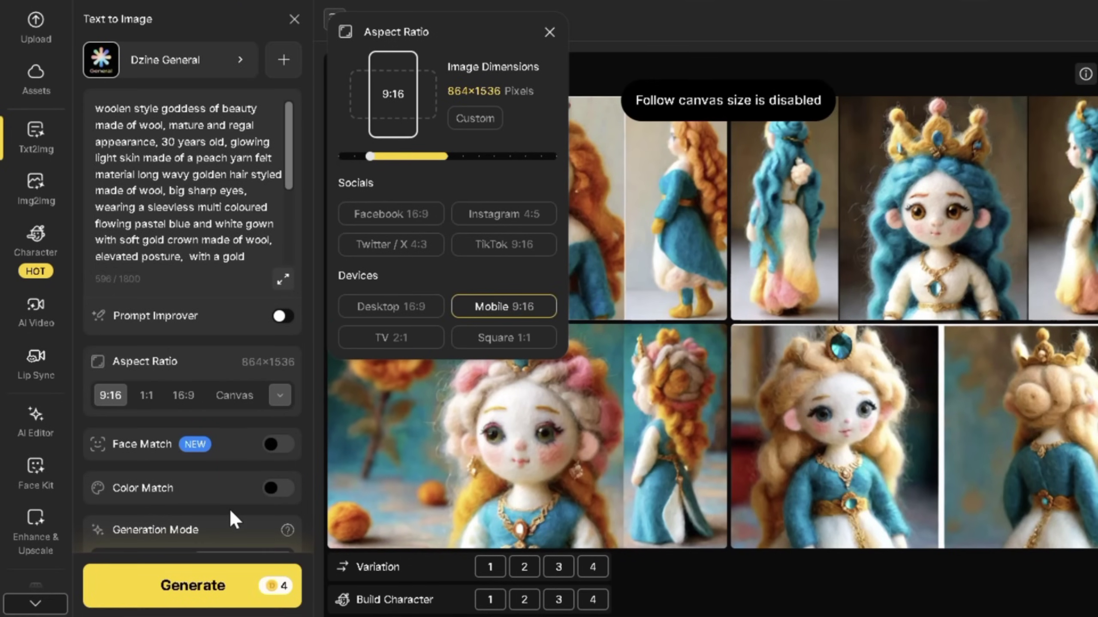
scroll(229, 508, "down", 2)
left_click(204, 581)
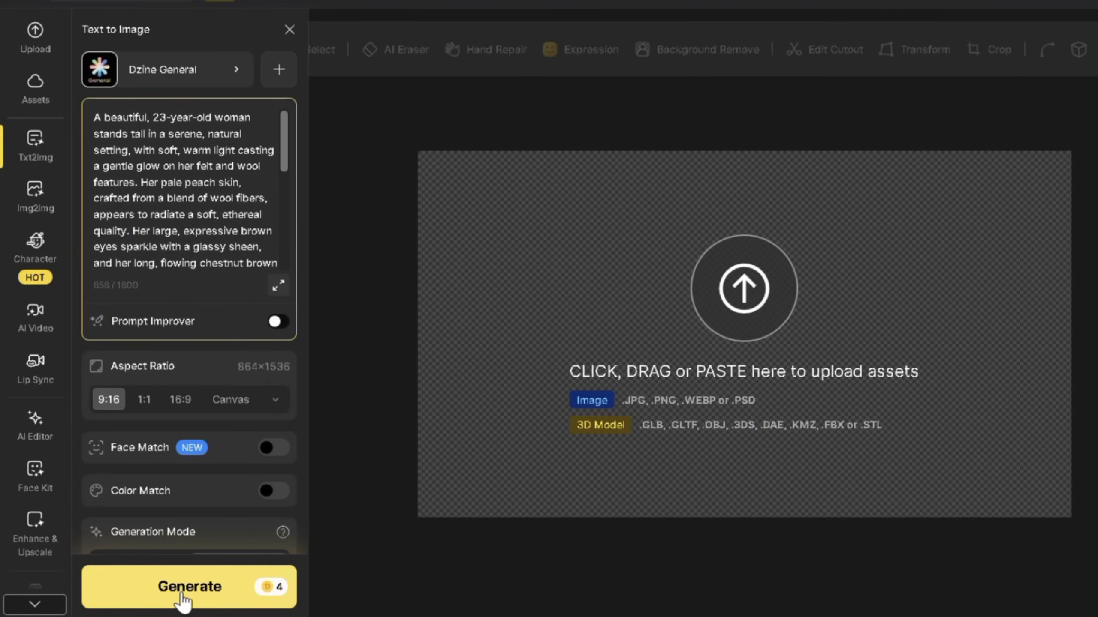
- Generate the 23-year-old woman, then edit the second result with FLUX.1 Kontext: "she is made of felt wool, make the background white and empty."
left_click(182, 597)
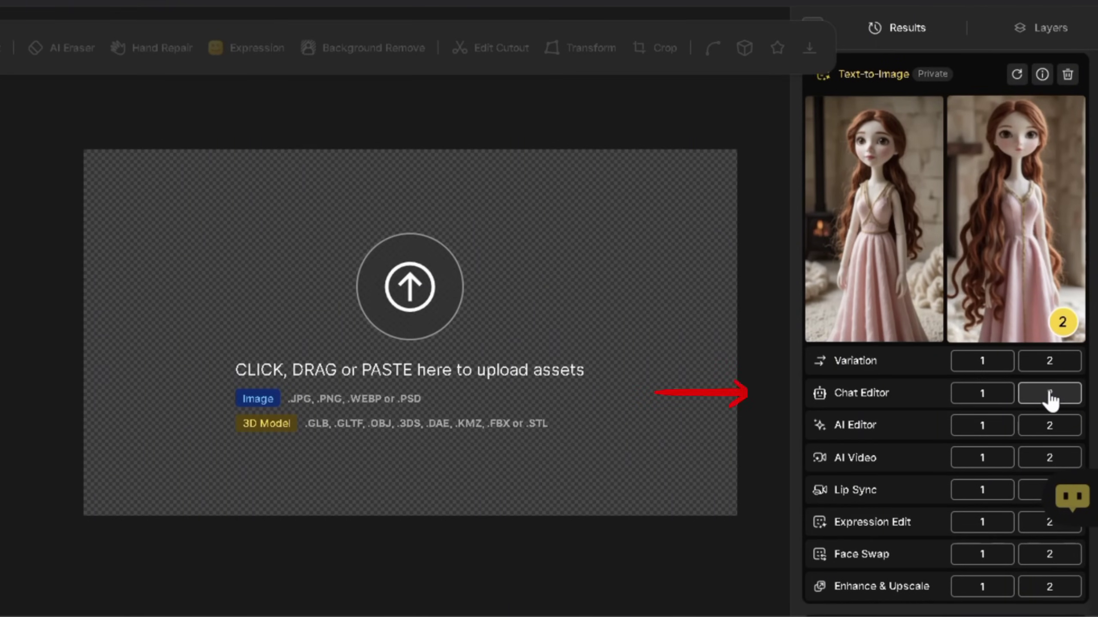
left_click(1049, 395)
left_click(173, 575)
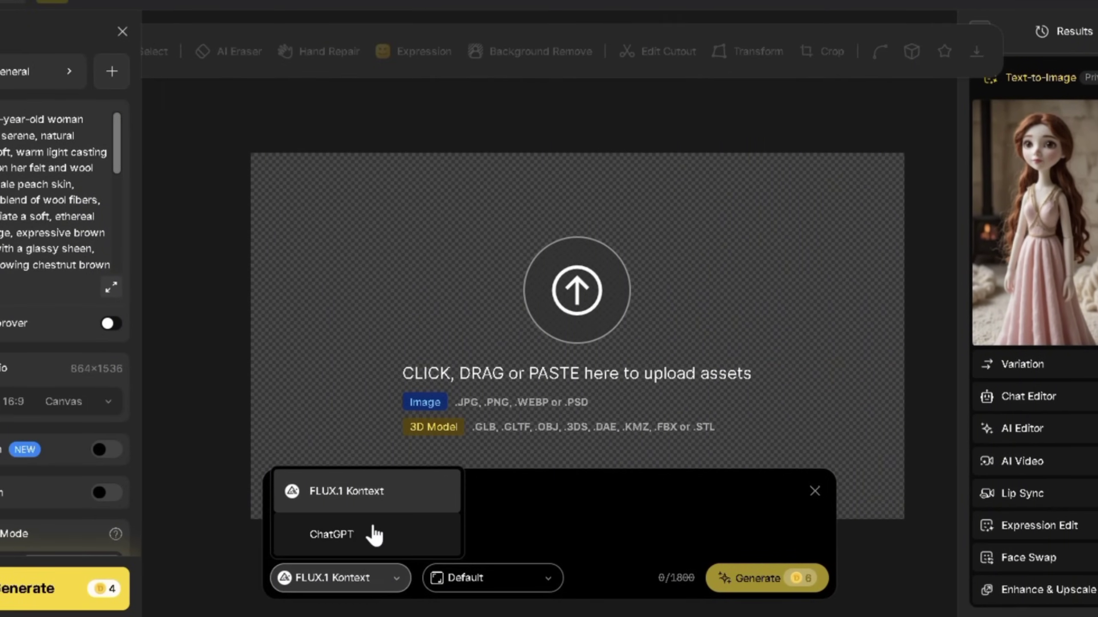
left_click(495, 551)
type("she is made of felt wool, make the background white and empty.")
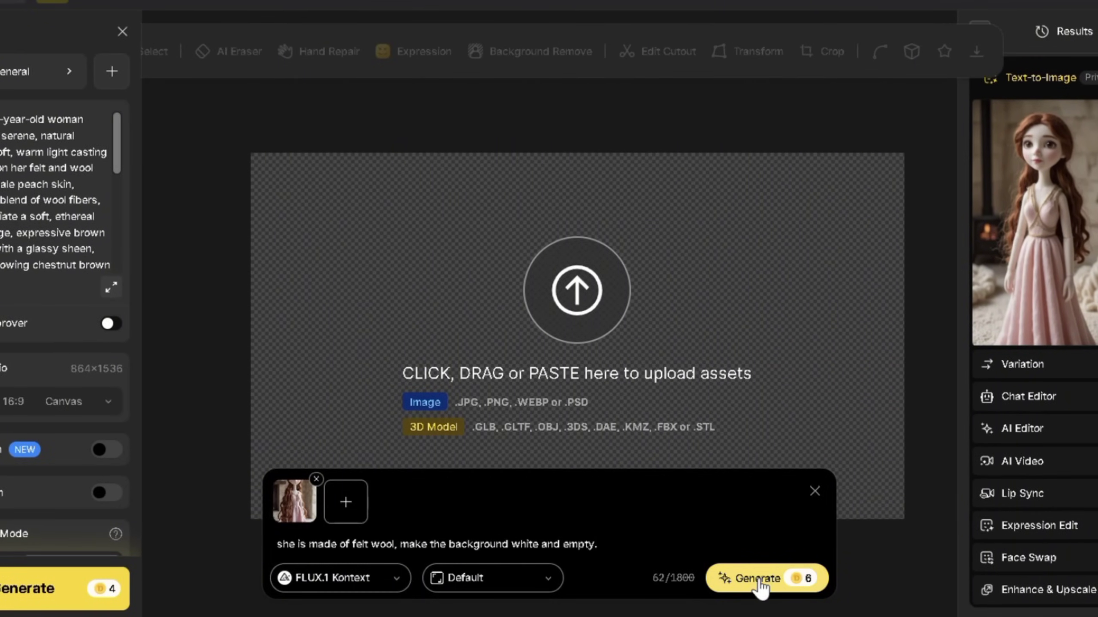
left_click(761, 579)
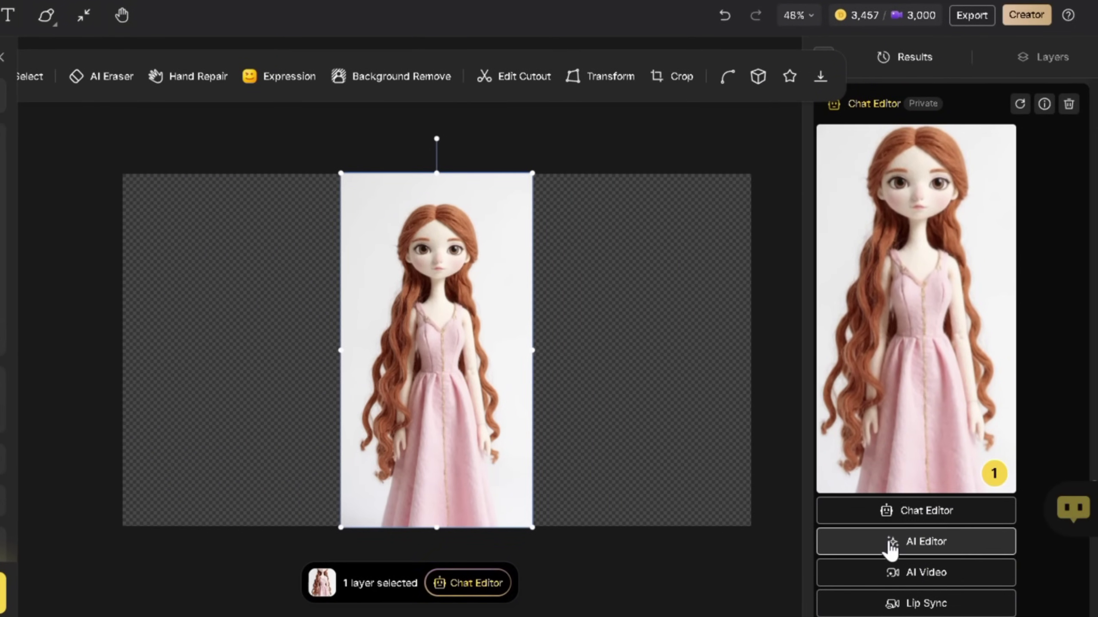
- Use Local Edit to mark a band around the doll's head and generate a "garland made of colorful flowers."
left_click(891, 543)
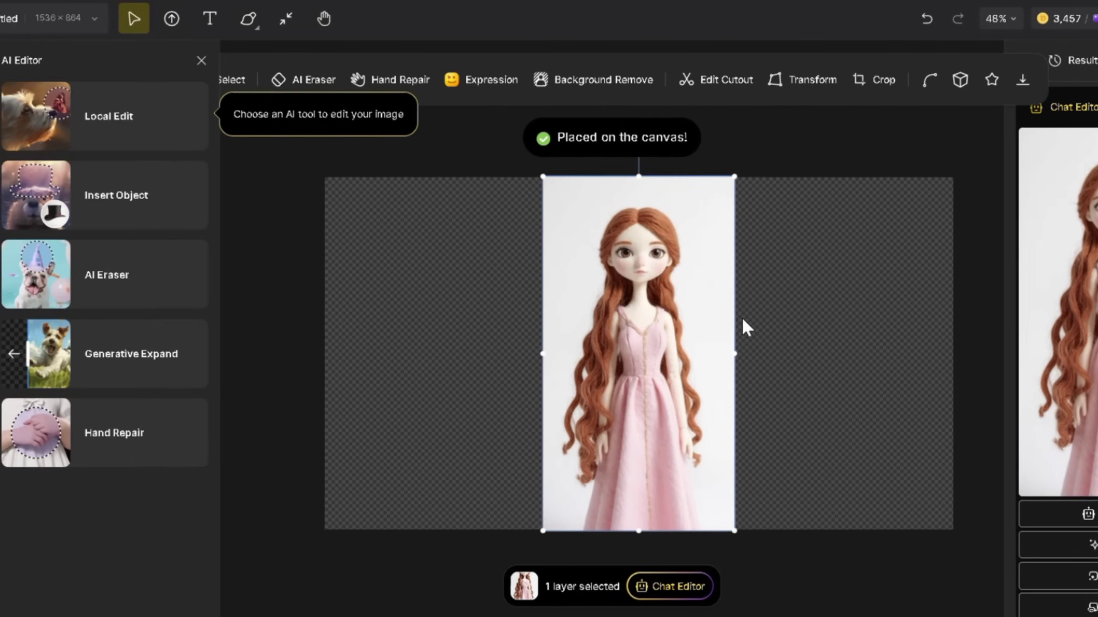
left_click(121, 125)
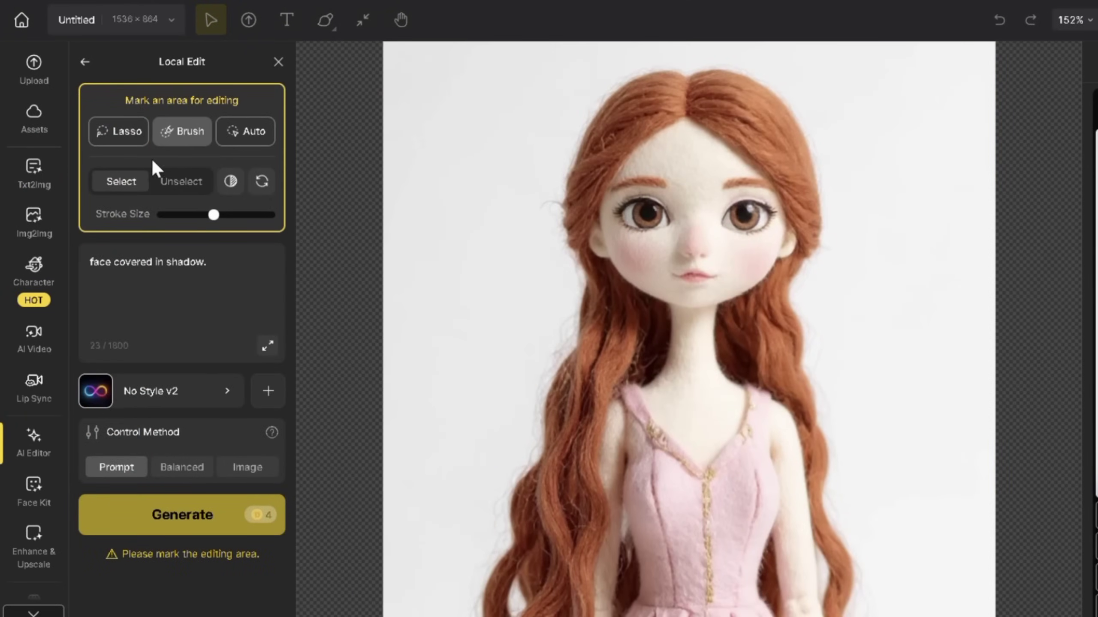
mouse_move(592, 149)
left_mouse_down()
mouse_move(772, 130)
mouse_move(637, 98)
mouse_move(609, 129)
left_mouse_up()
left_click(215, 240)
type("garland m")
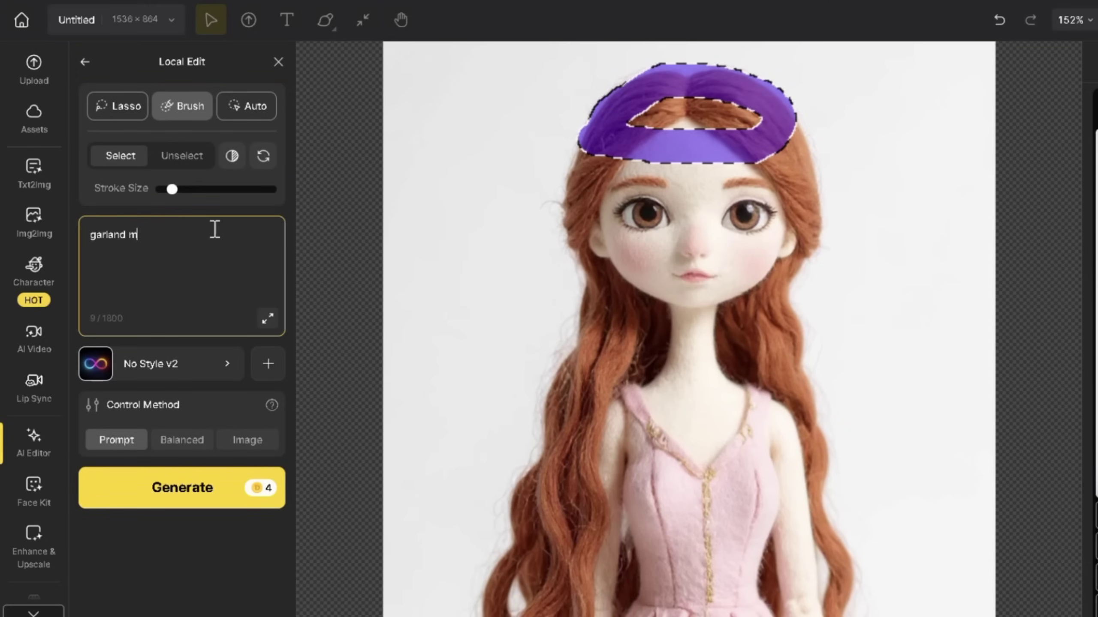
type("ade of coldrful flowers.")
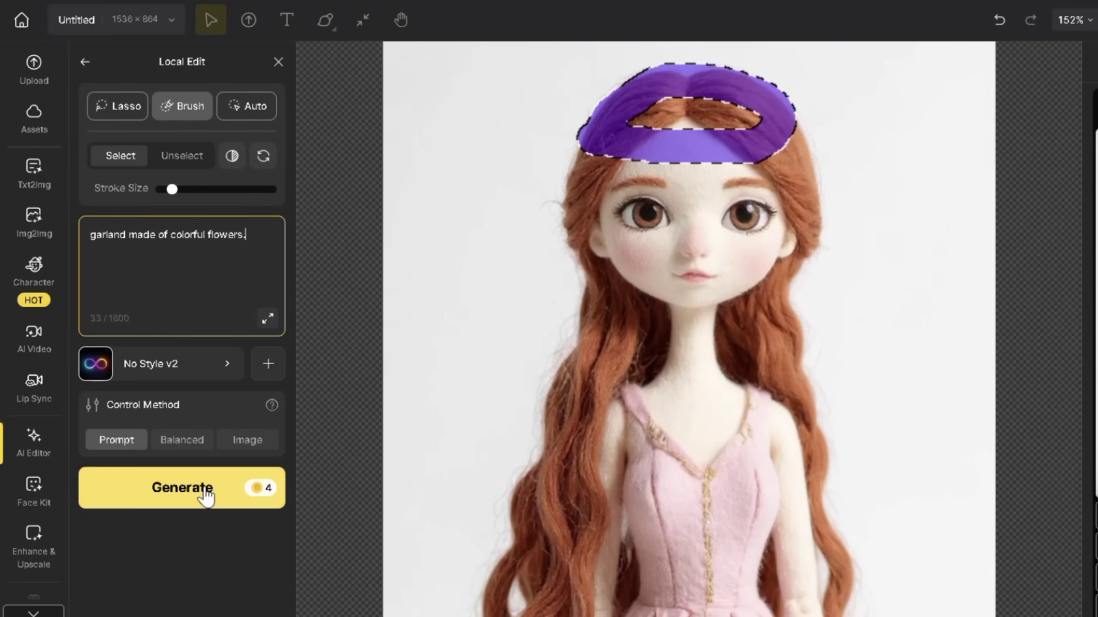
left_click(248, 486)
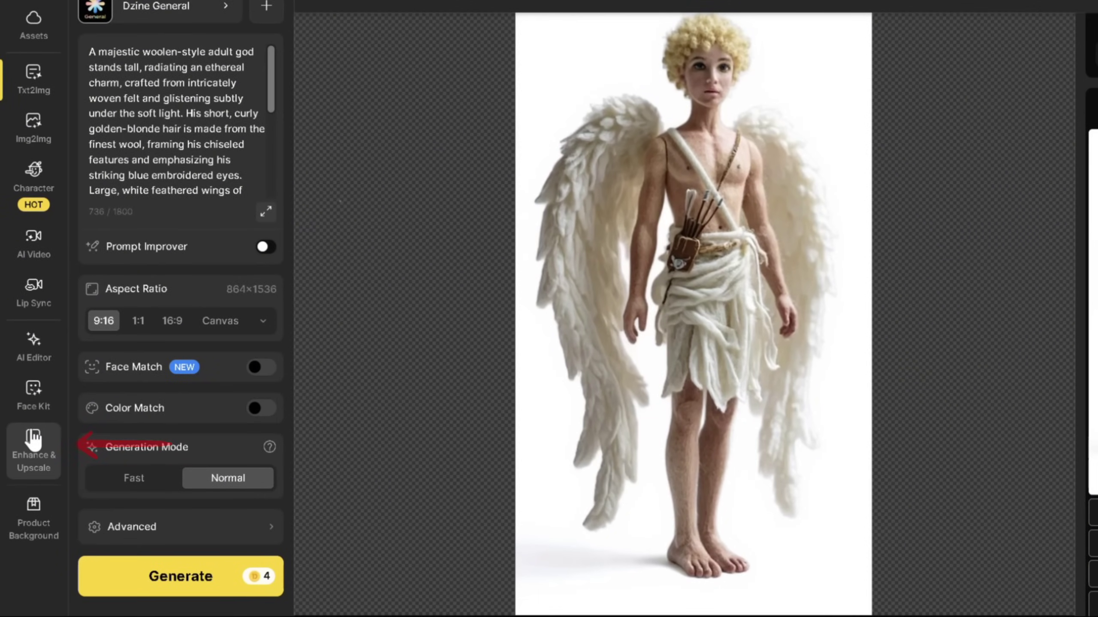
- Upscale the garlanded doll image 2x as PNG with Creative Mode enabled
left_click(34, 439)
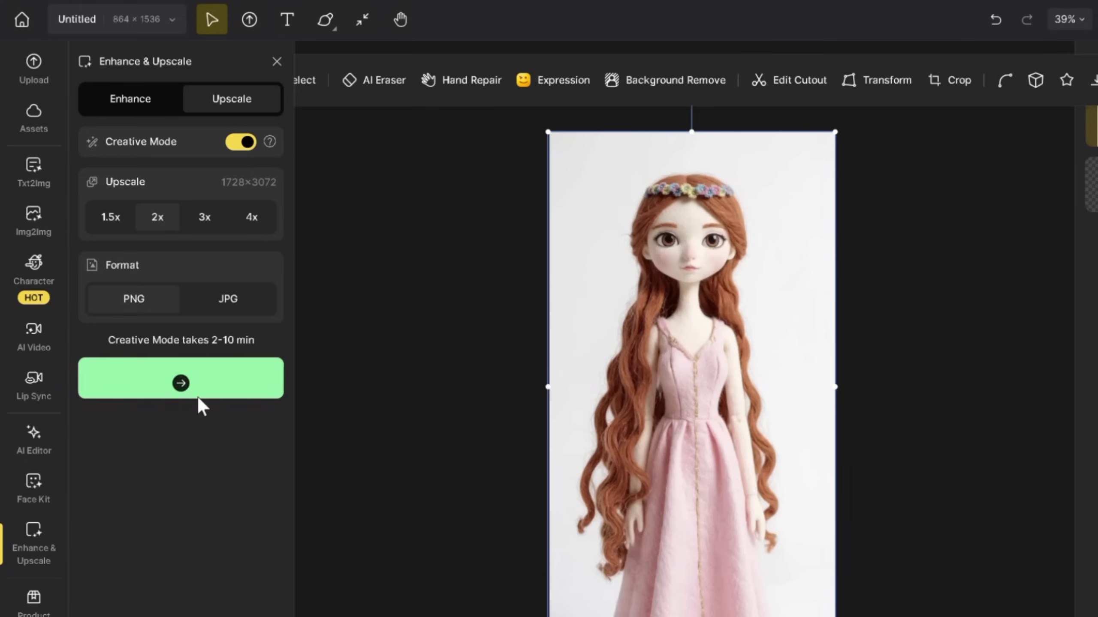
left_click(199, 397)
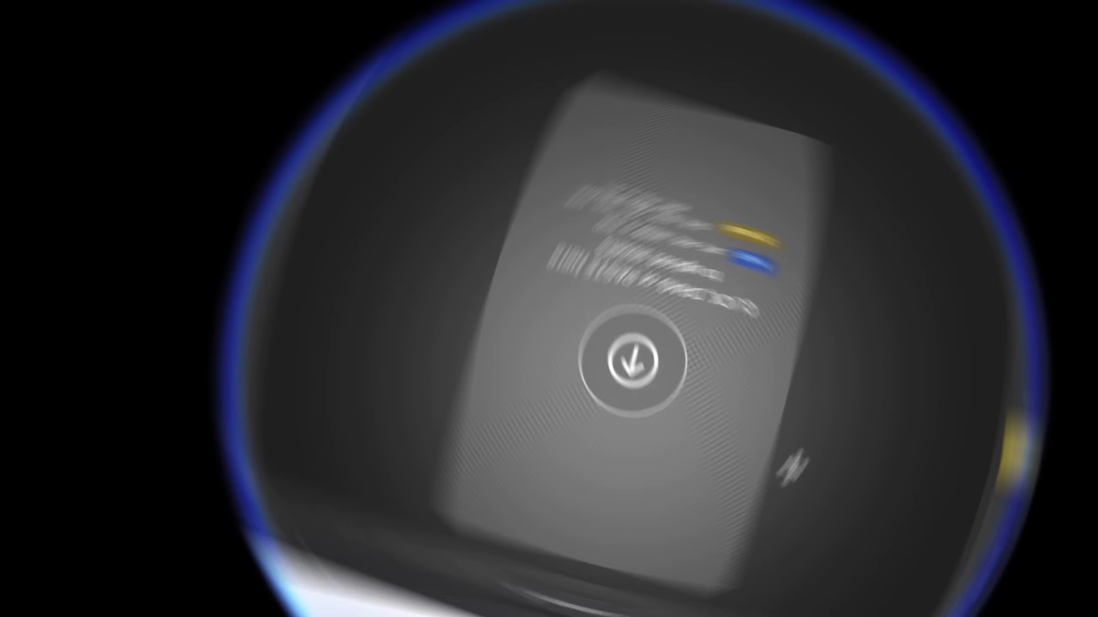
- Paste the garlanded doll image onto the canvas and generate a 360° video of the character from it
key("ctrl+v")
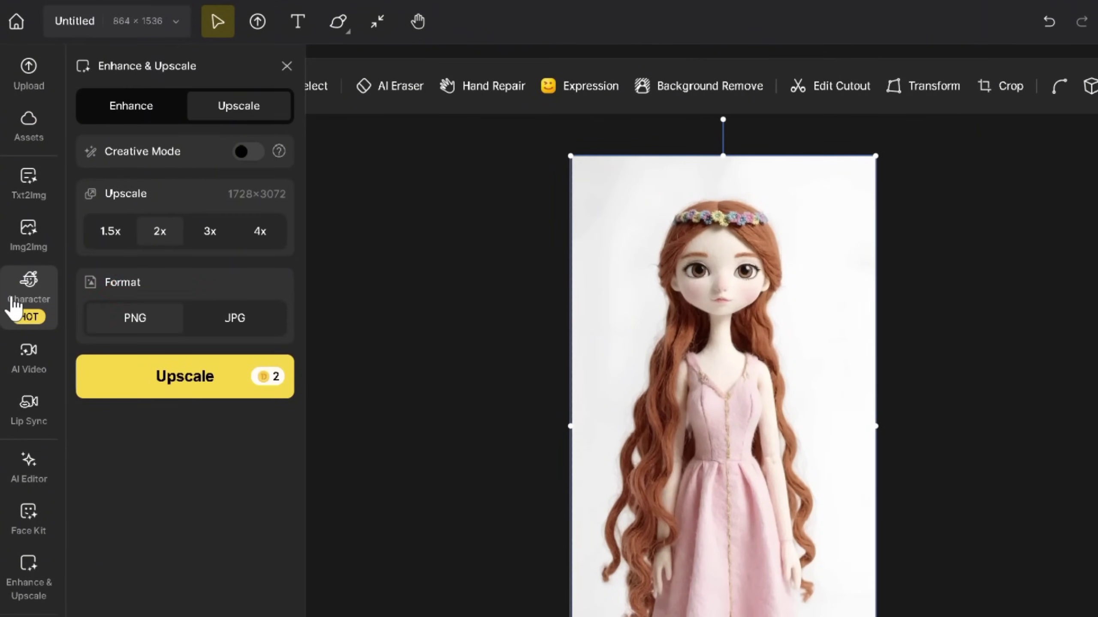
left_click(12, 305)
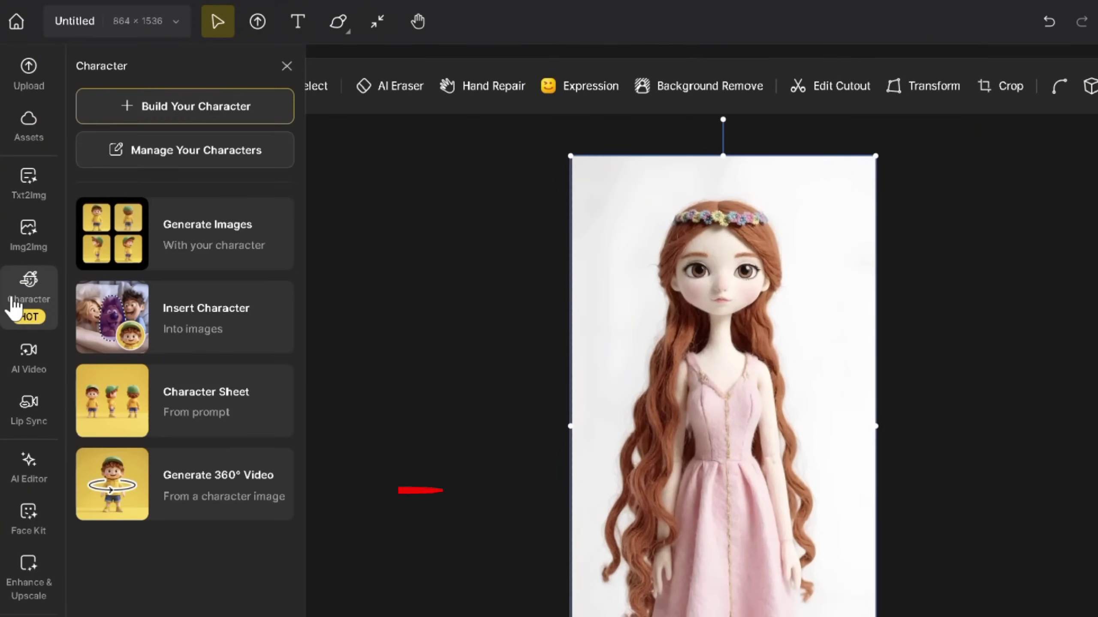
left_click(201, 508)
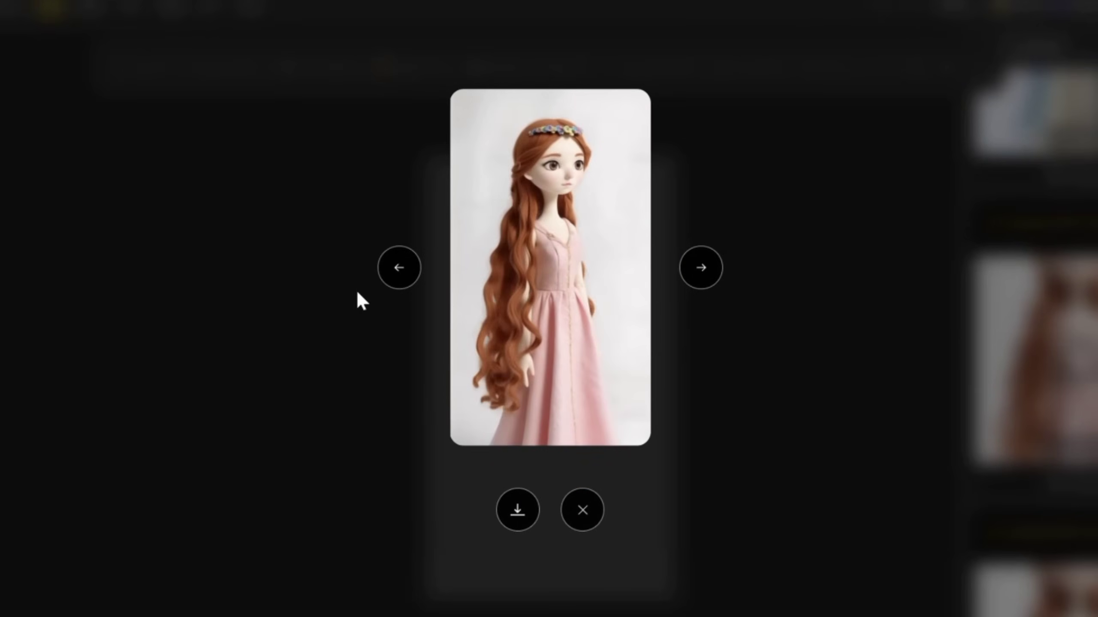
left_click(399, 267)
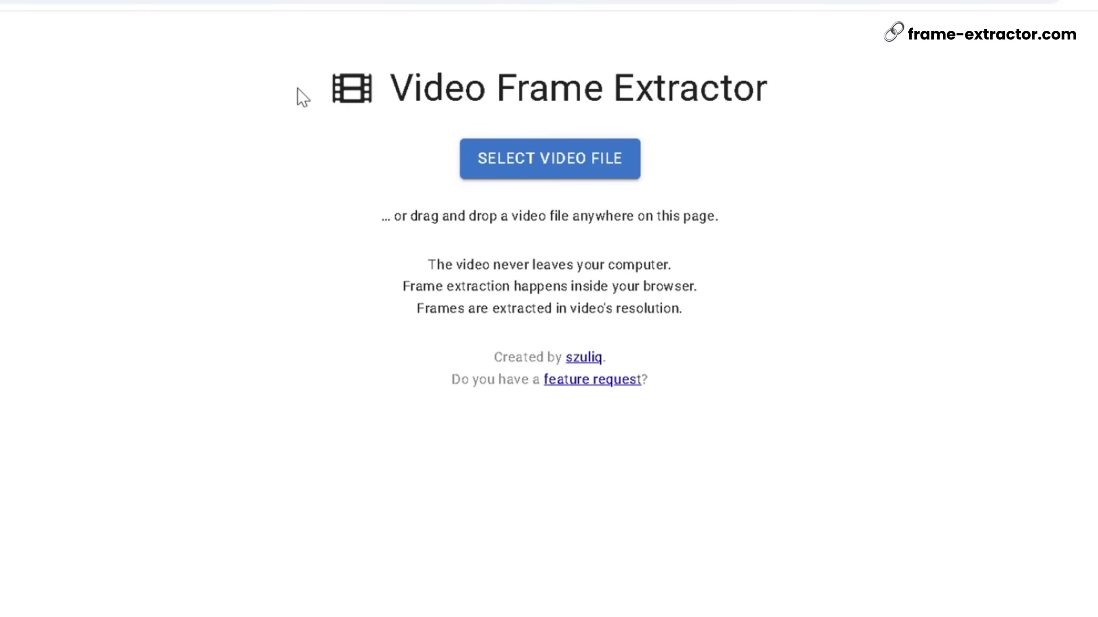
- Switch to Video Frame Extractor, load the character video, extract 5 frames spaced 1000 ms apart, and review them
left_click(482, 157)
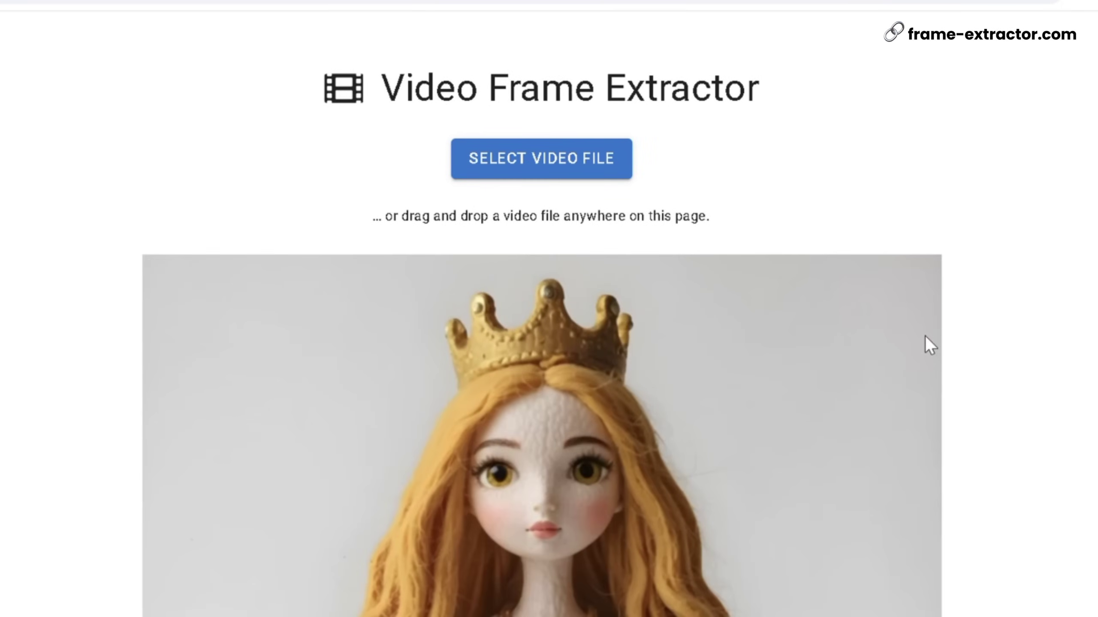
scroll(924, 337, "down", 20)
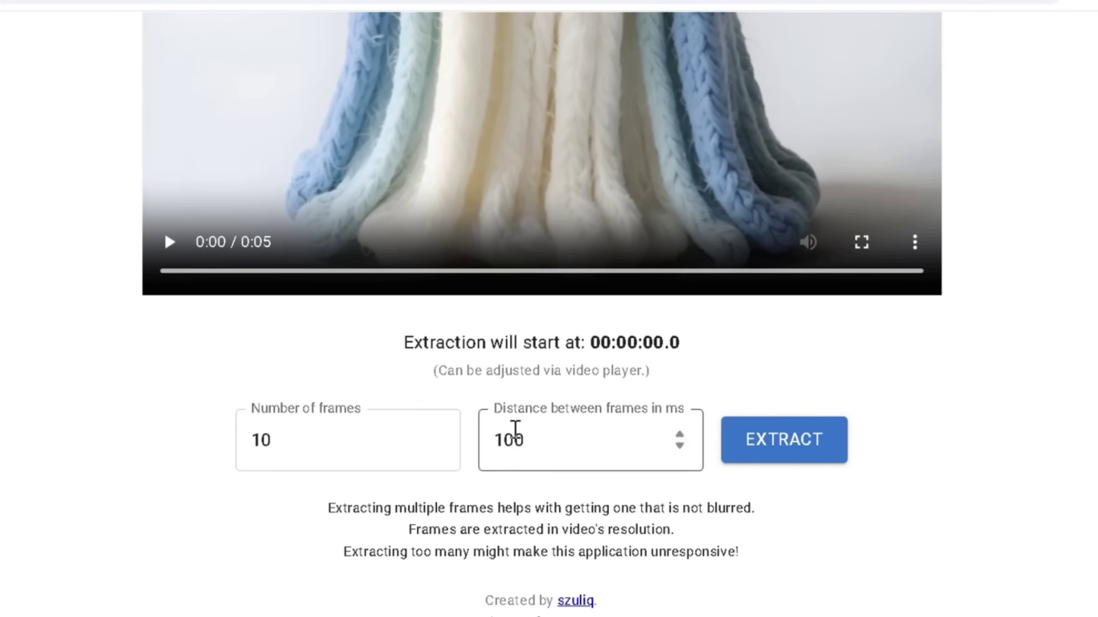
double_click(336, 444)
type("5")
left_click(558, 446)
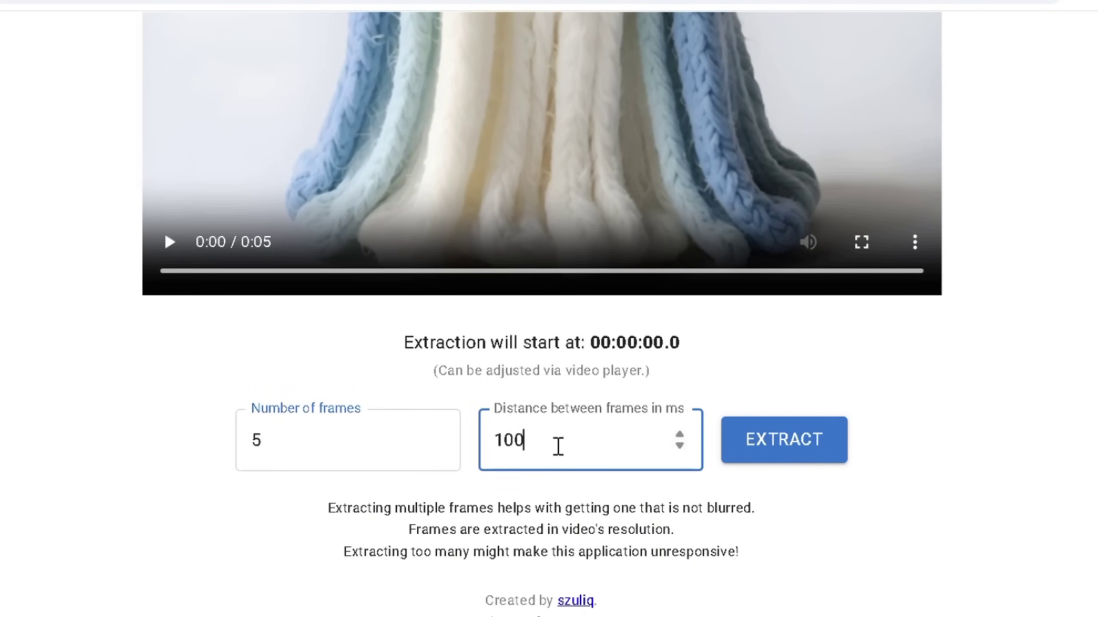
type("0")
scroll(558, 446, "down", 1)
left_click(821, 411)
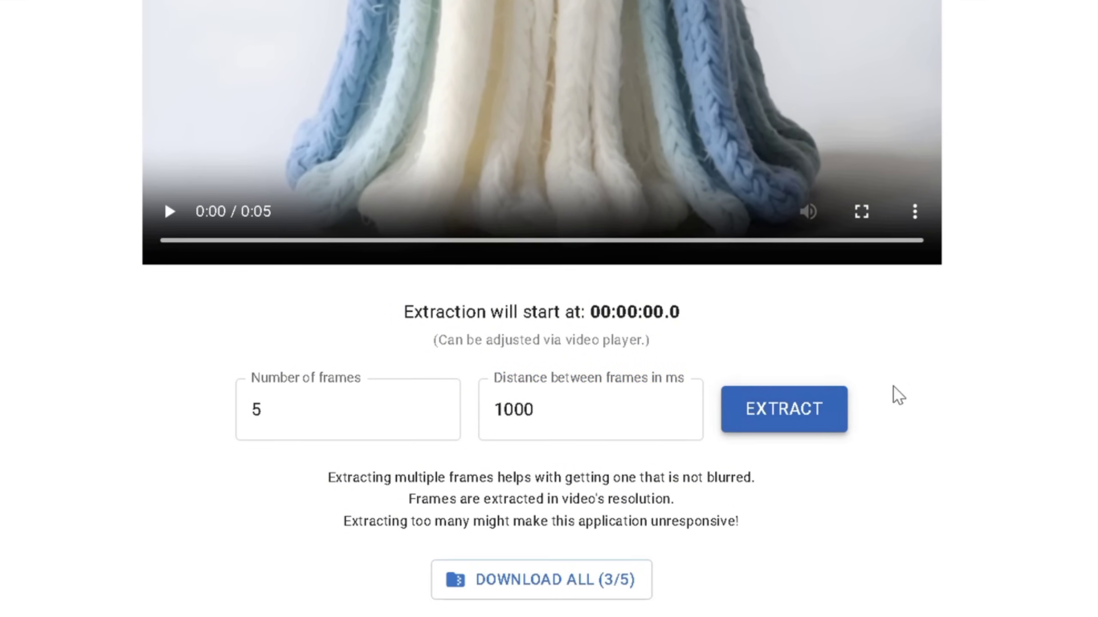
scroll(1080, 382, "down", 20)
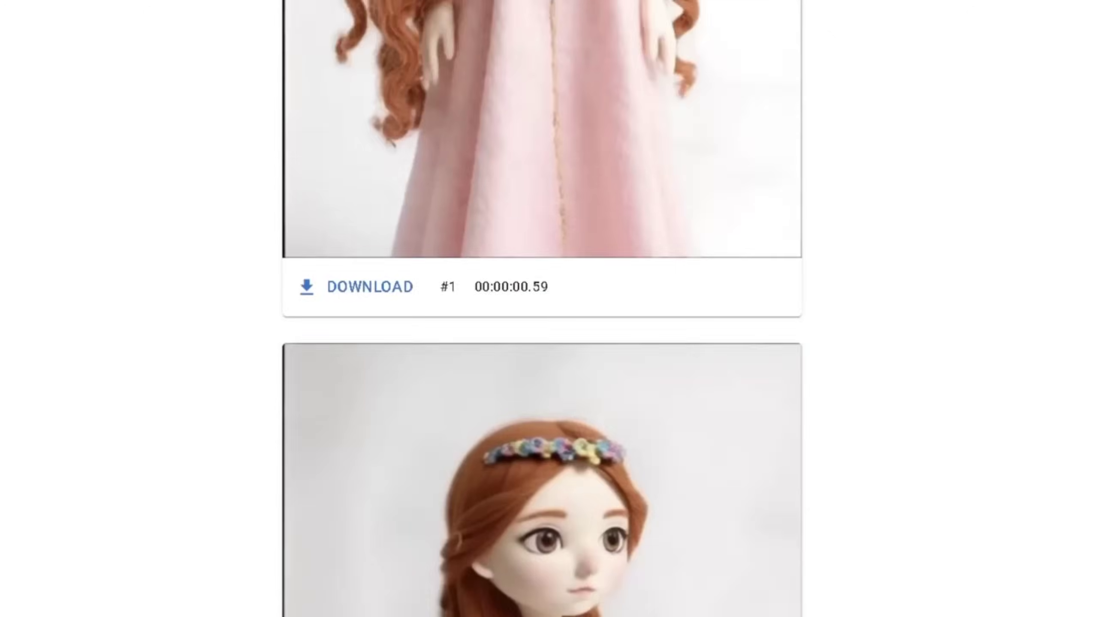
scroll(542, 309, "down", 20)
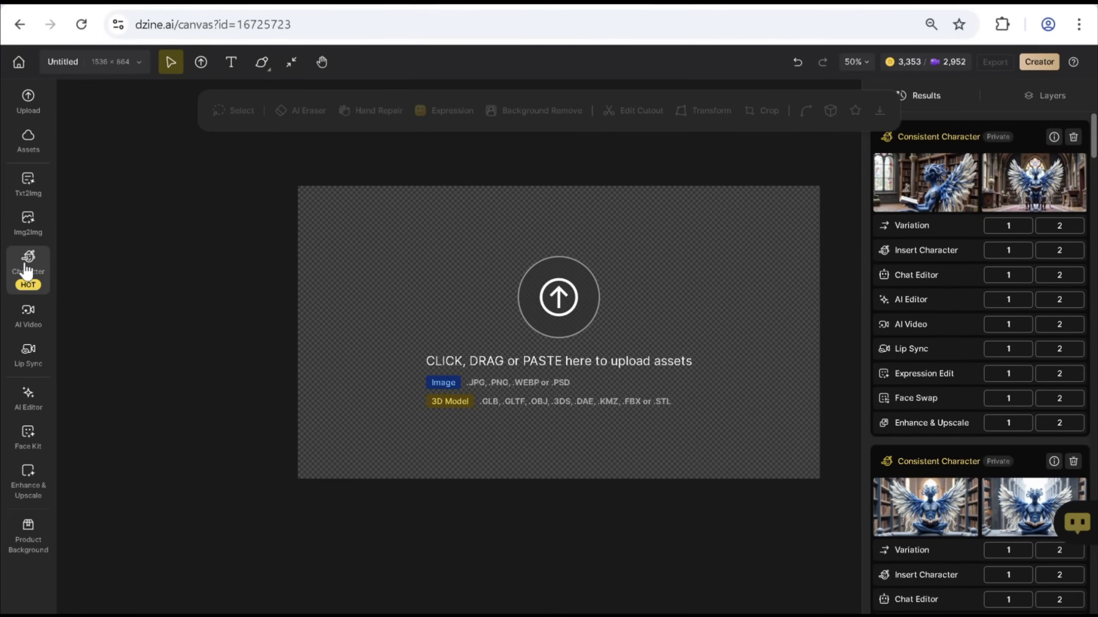
- Build a new character named "Aphrodite" from five uploaded reference images of the doll and start its training
left_click(25, 272)
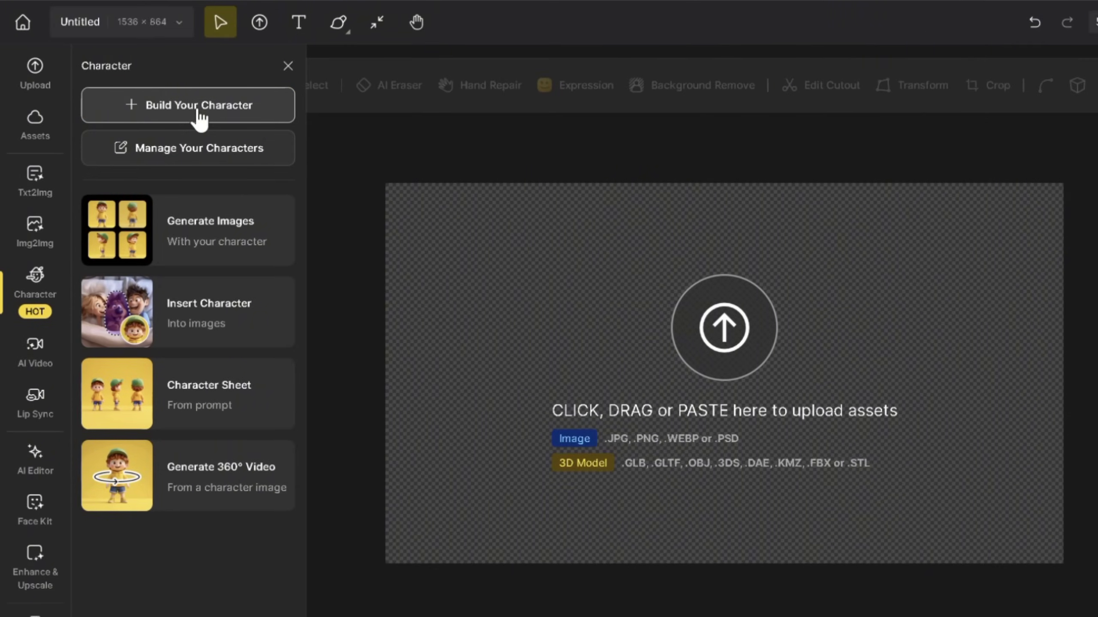
left_click(198, 110)
type("Aphrodite")
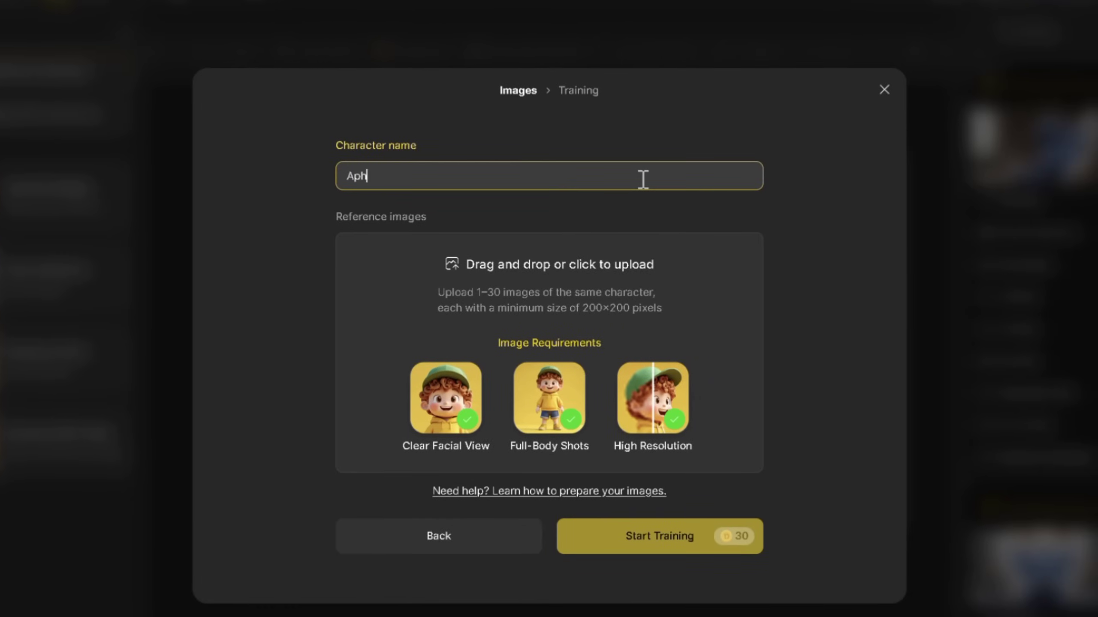
left_click(556, 264)
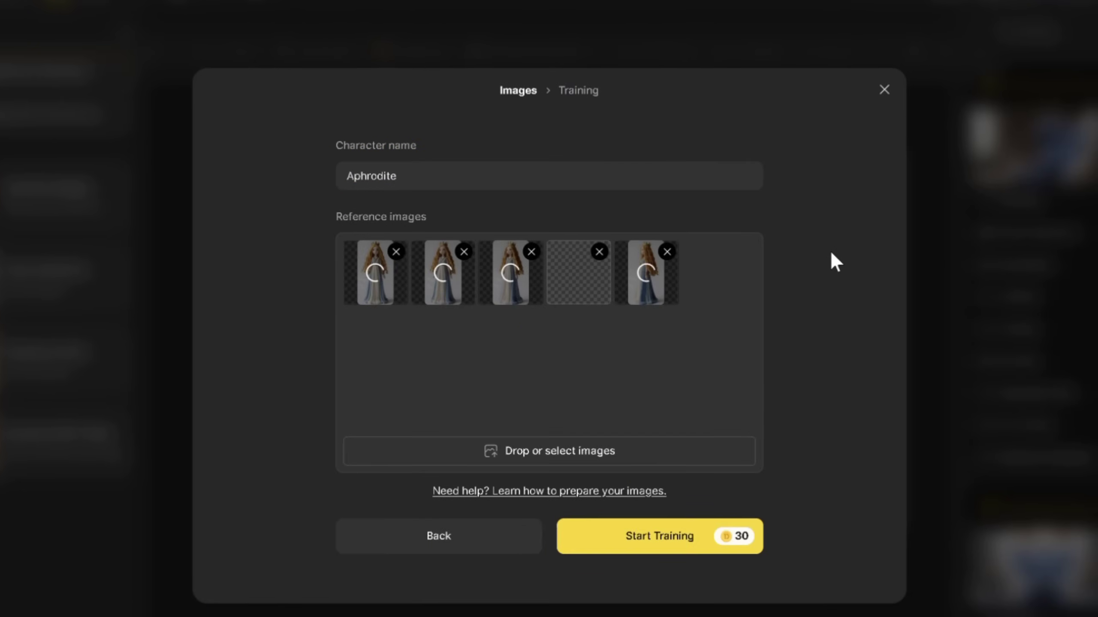
left_click(672, 543)
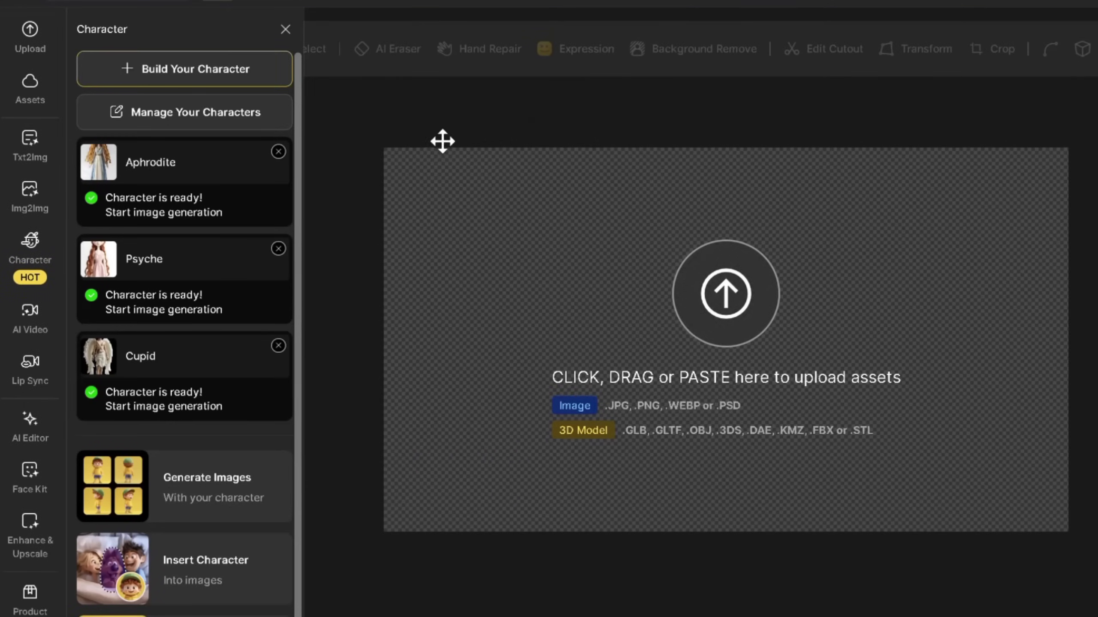
- Generate consistent-character images of Psyche with the Dance action, "dancing on the stage, woolen style.", at 16:9
left_click(216, 261)
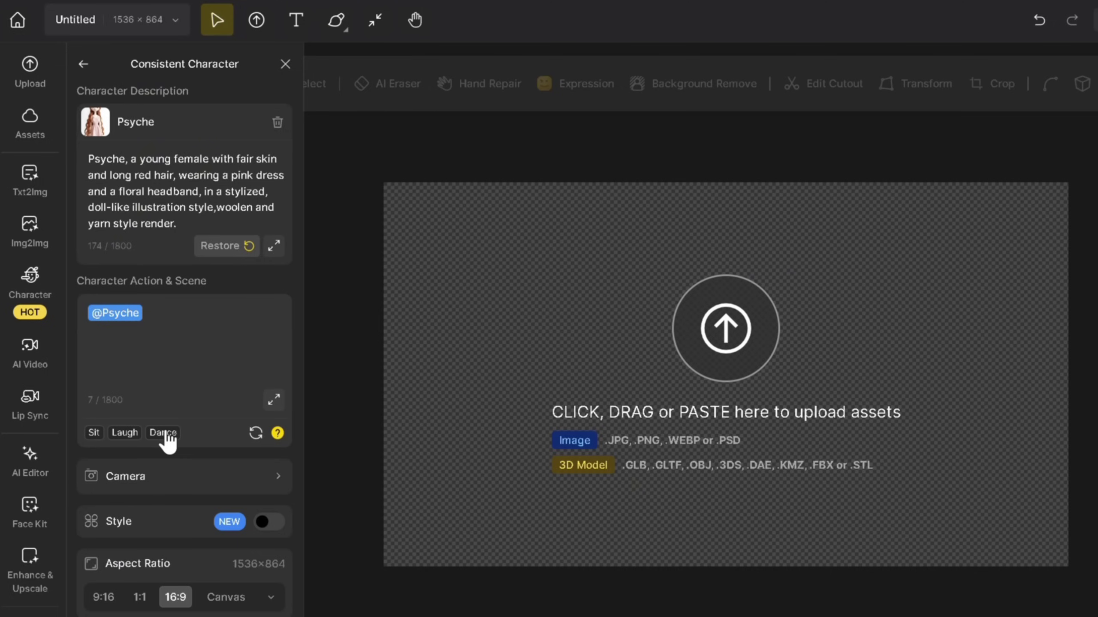
left_click(163, 433)
scroll(201, 563, "down", 2)
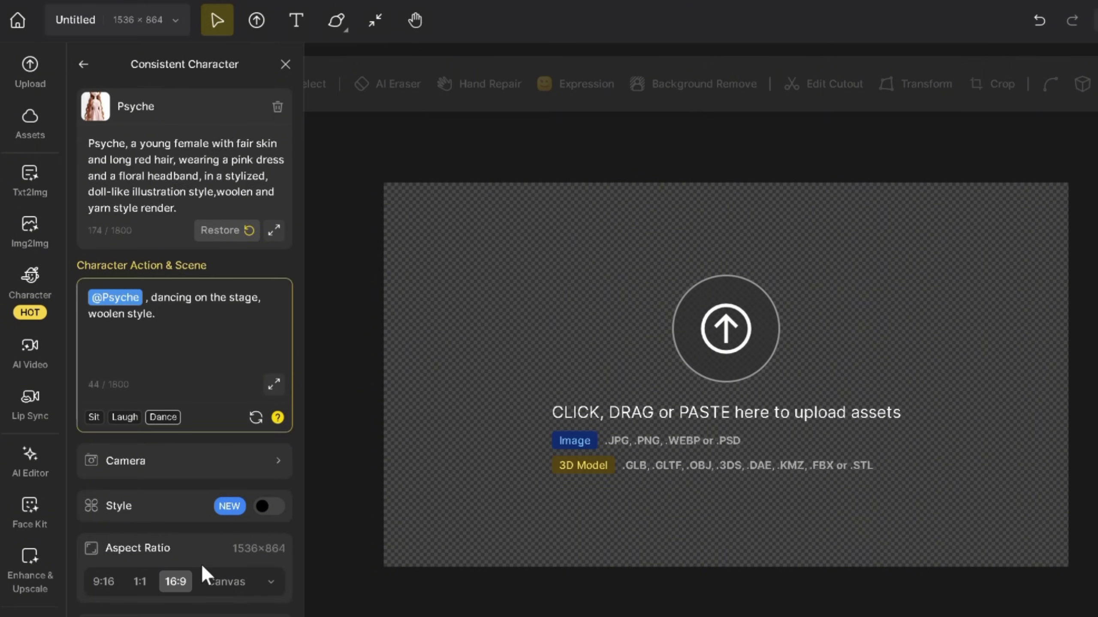
scroll(201, 571, "down", 3)
left_click(145, 603)
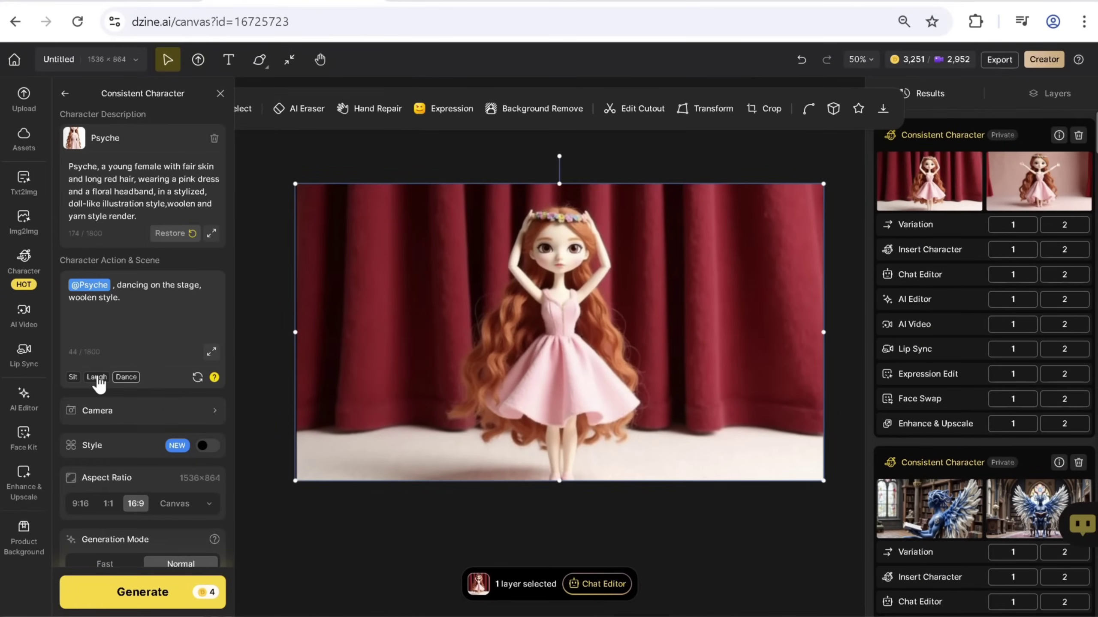
left_click_drag(461, 274, 636, 315)
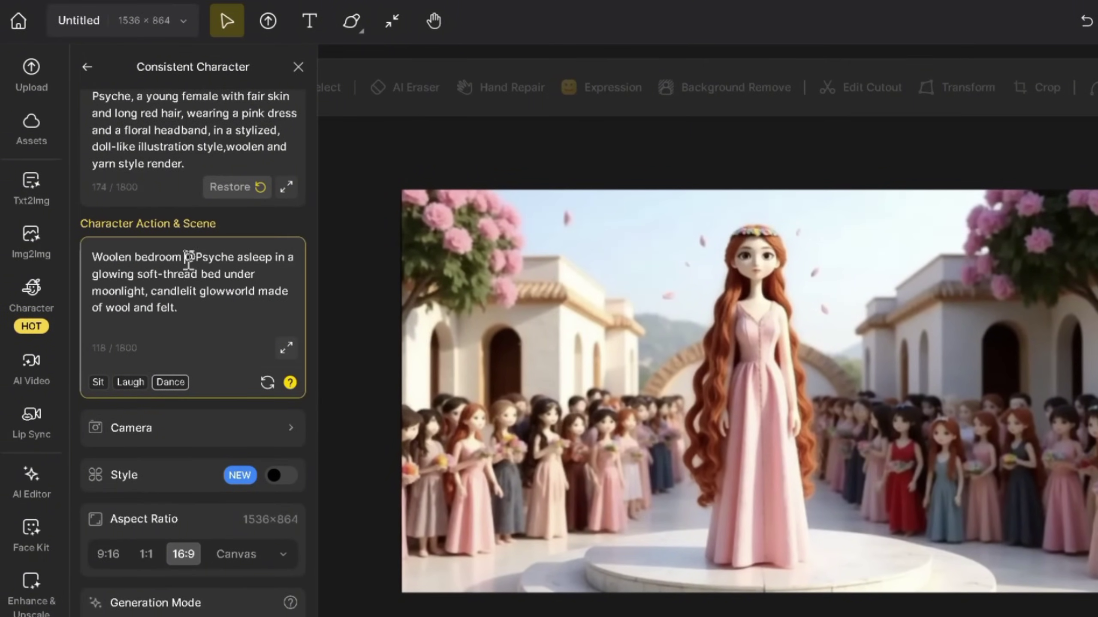
double_click(189, 260)
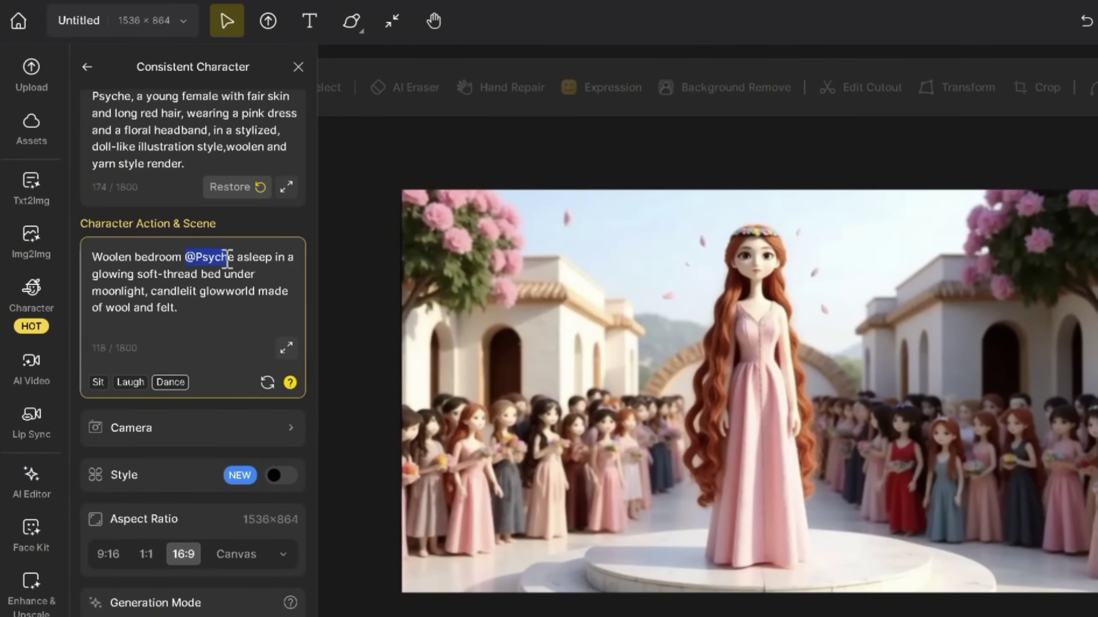
type("@")
left_click(232, 298)
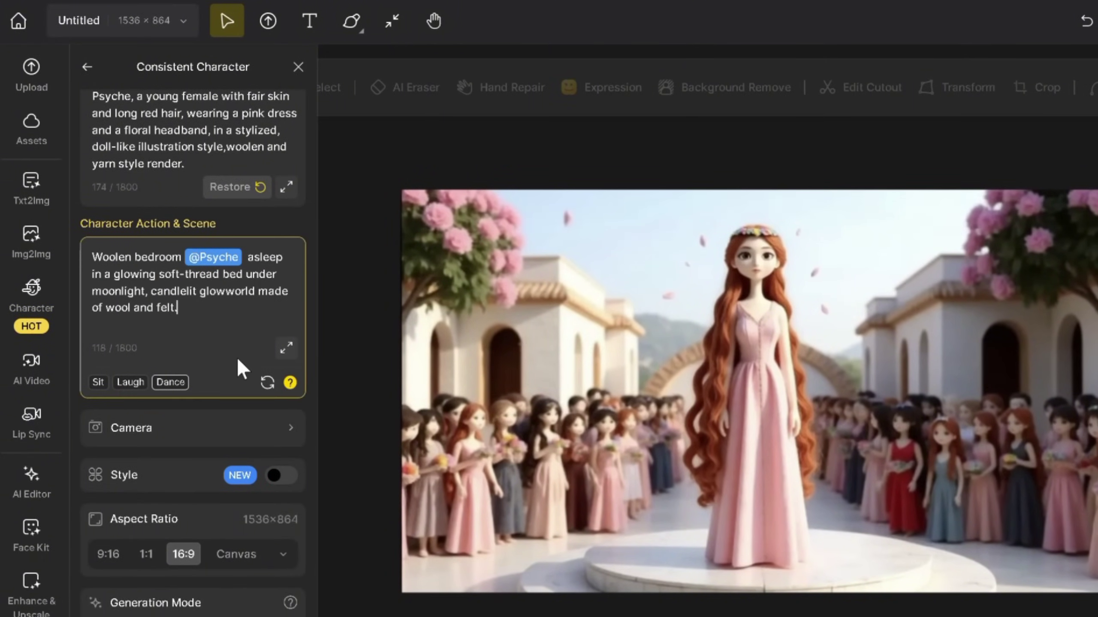
left_click(247, 435)
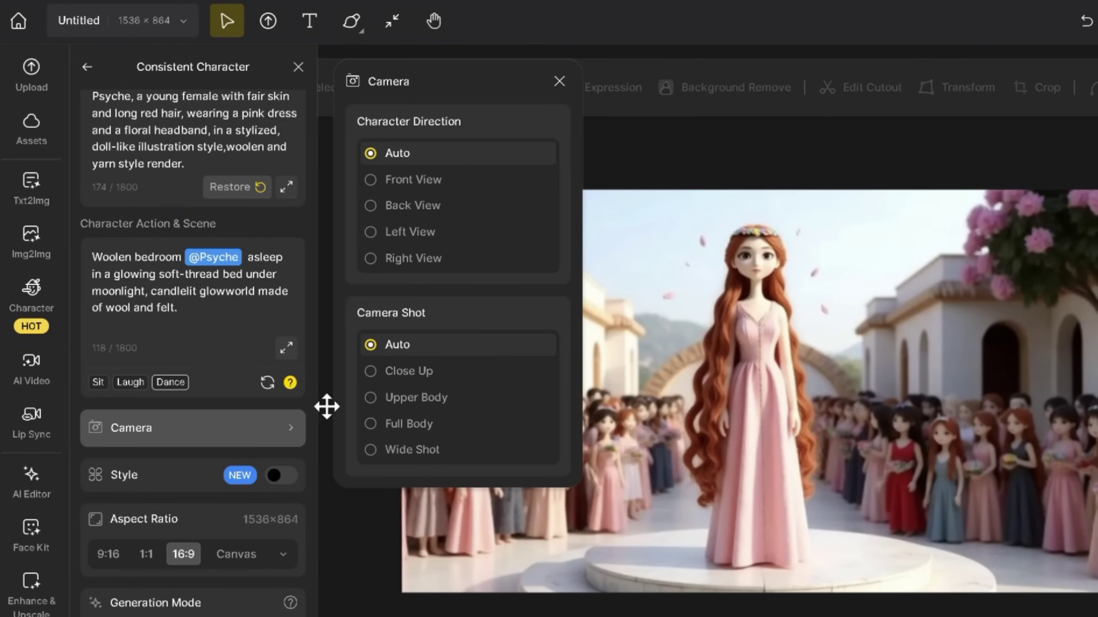
left_click(379, 372)
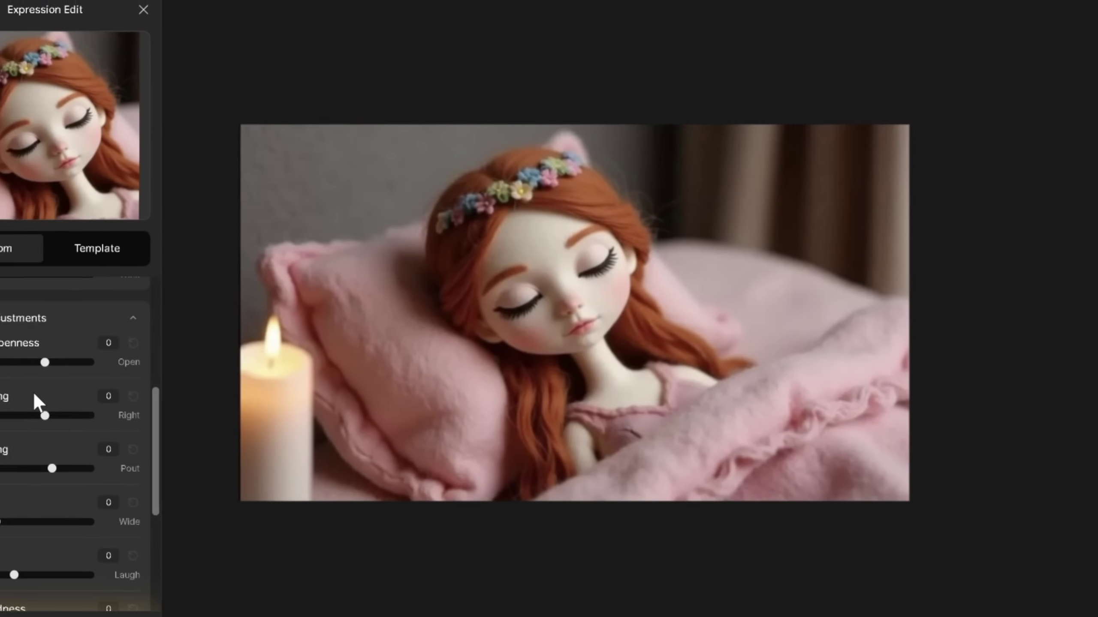
- Adjust sleeping Psyche's expression: Head Roll -4.64, Head Yaw -13.37, Head Pitch -4.28, and Smile slightly towards Frown
scroll(34, 395, "down", 1)
left_click(152, 531)
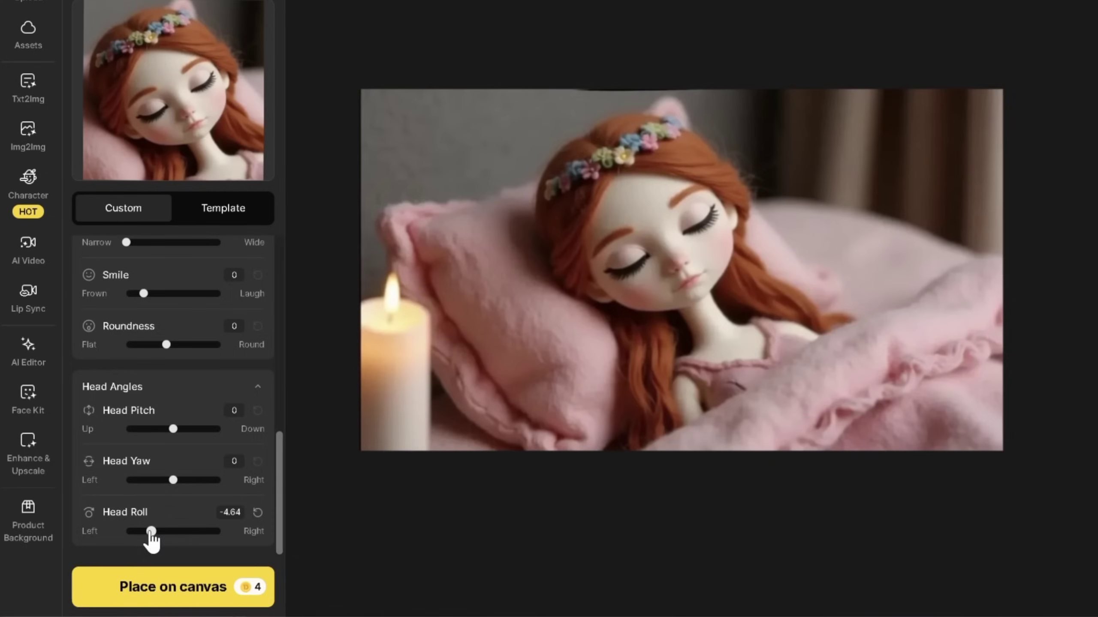
left_click(215, 480)
left_click(154, 429)
scroll(149, 402, "up", 1)
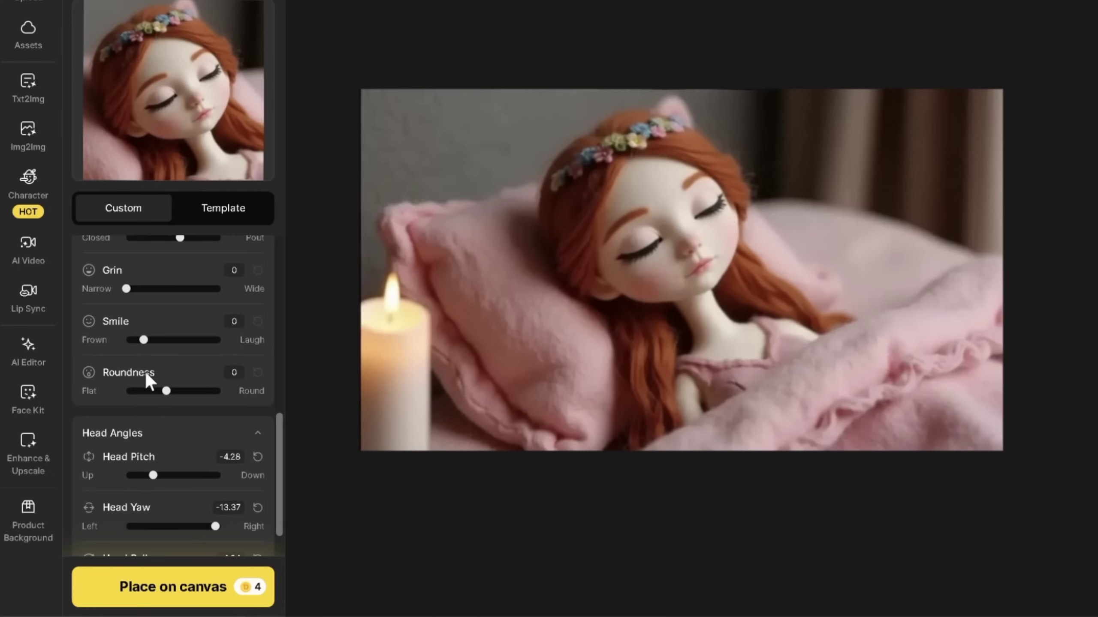
left_click(134, 344)
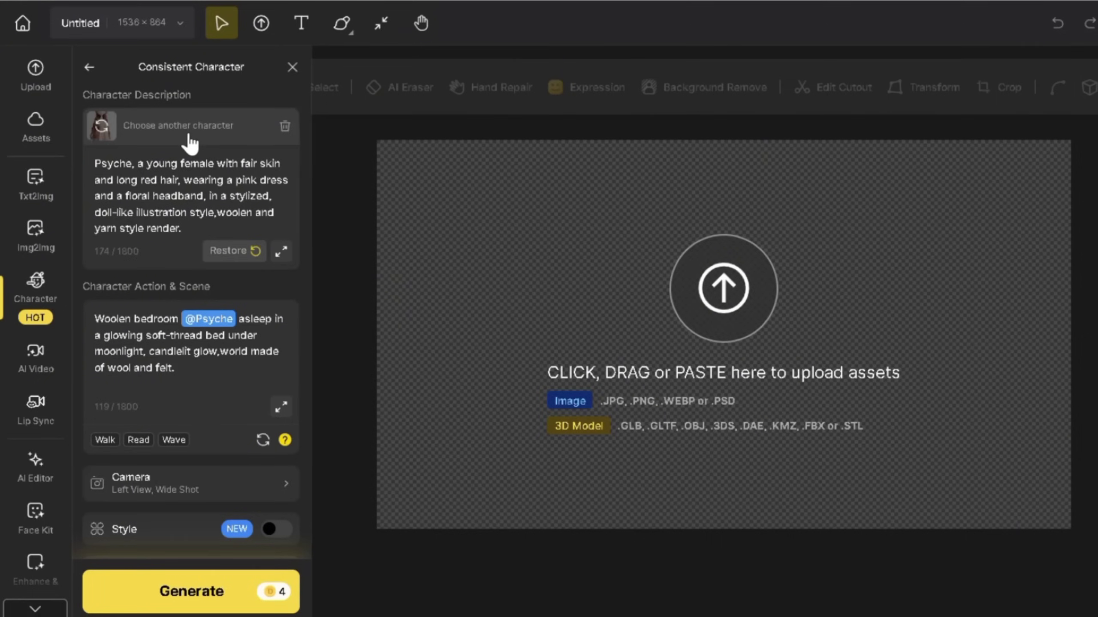
left_click(190, 143)
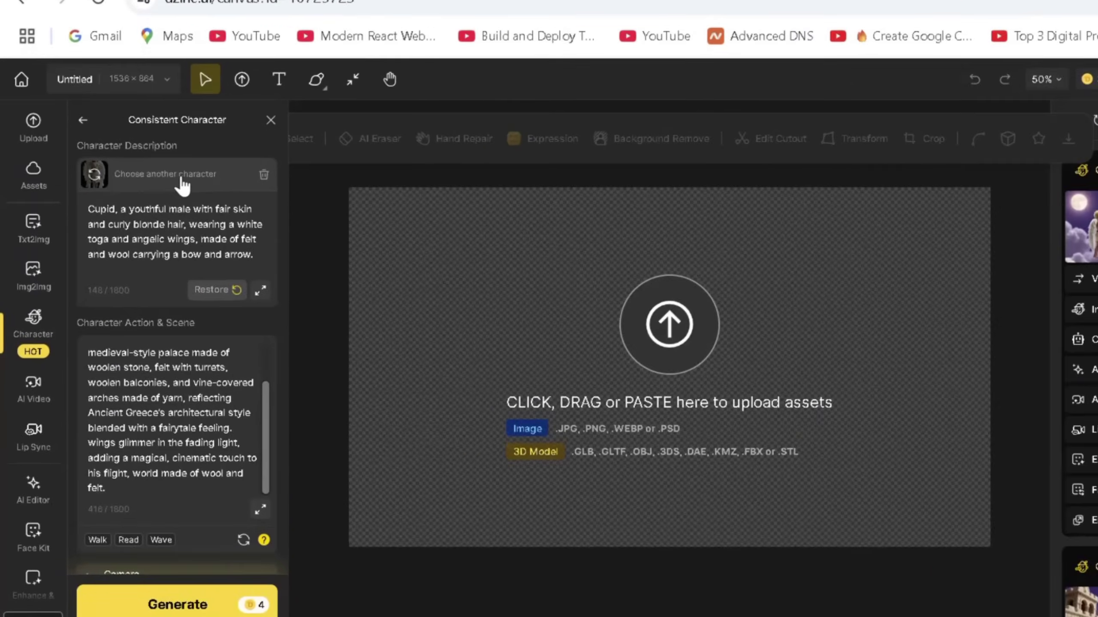
left_click(150, 212)
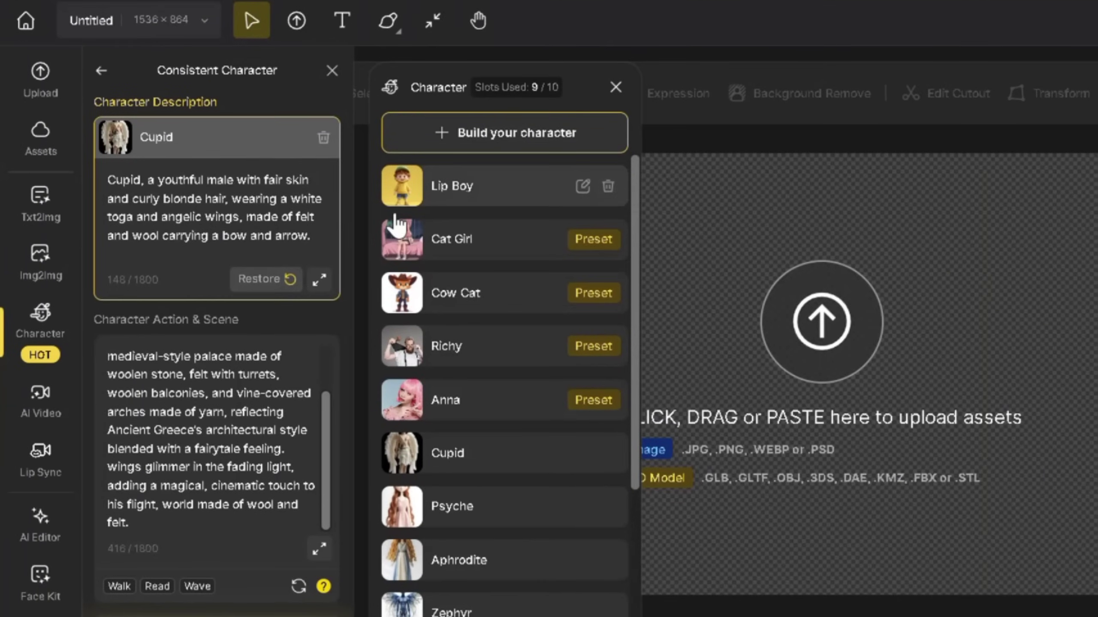
left_click(476, 560)
key("ctrl+v")
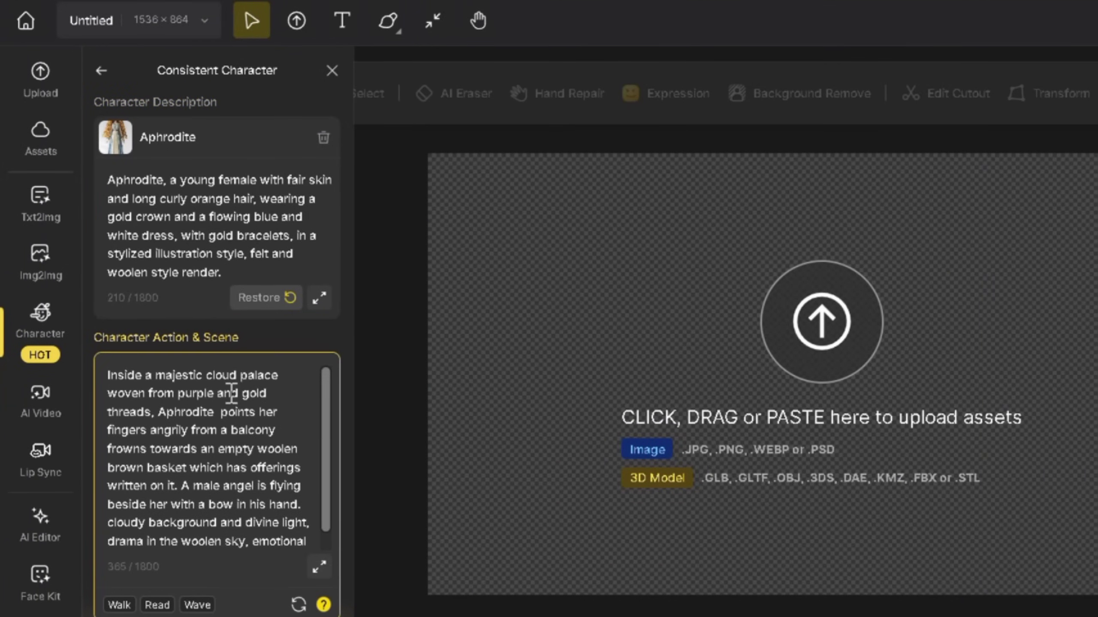
type("@")
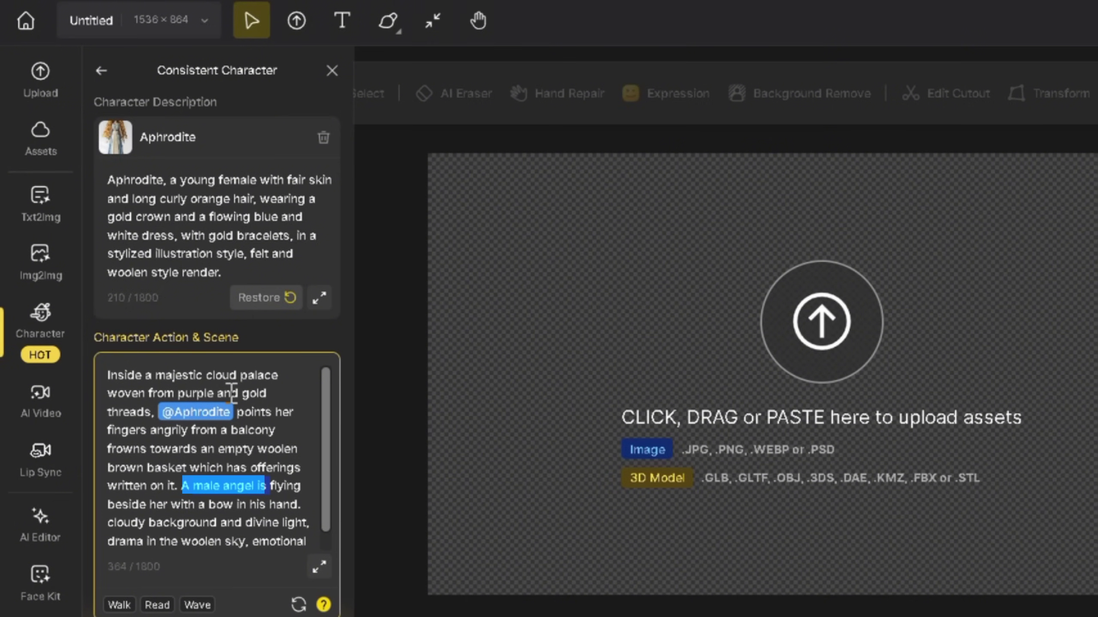
scroll(242, 475, "down", 8)
left_click(250, 333)
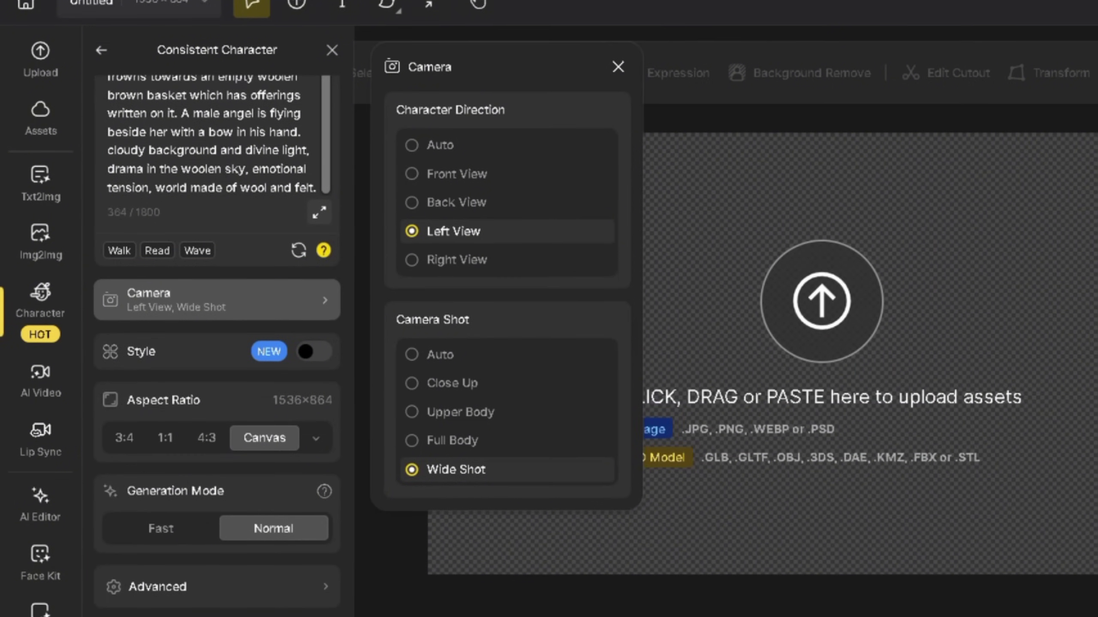
left_click(217, 584)
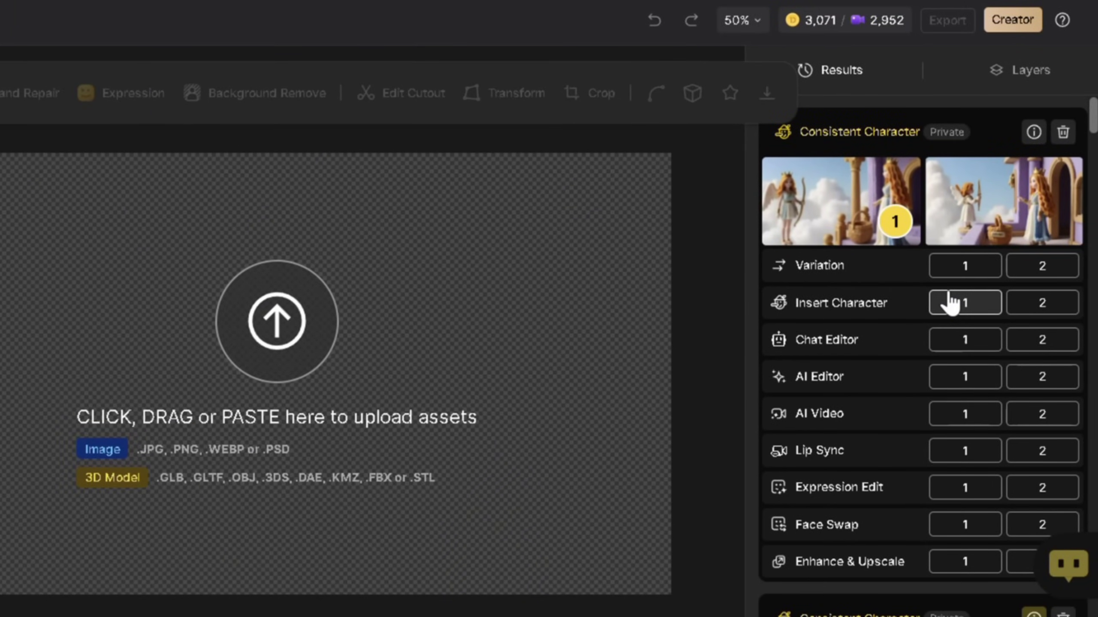
- Start Insert Character on the first cloud palace result and brush a mask over the winged figure with the bow
left_click(950, 303)
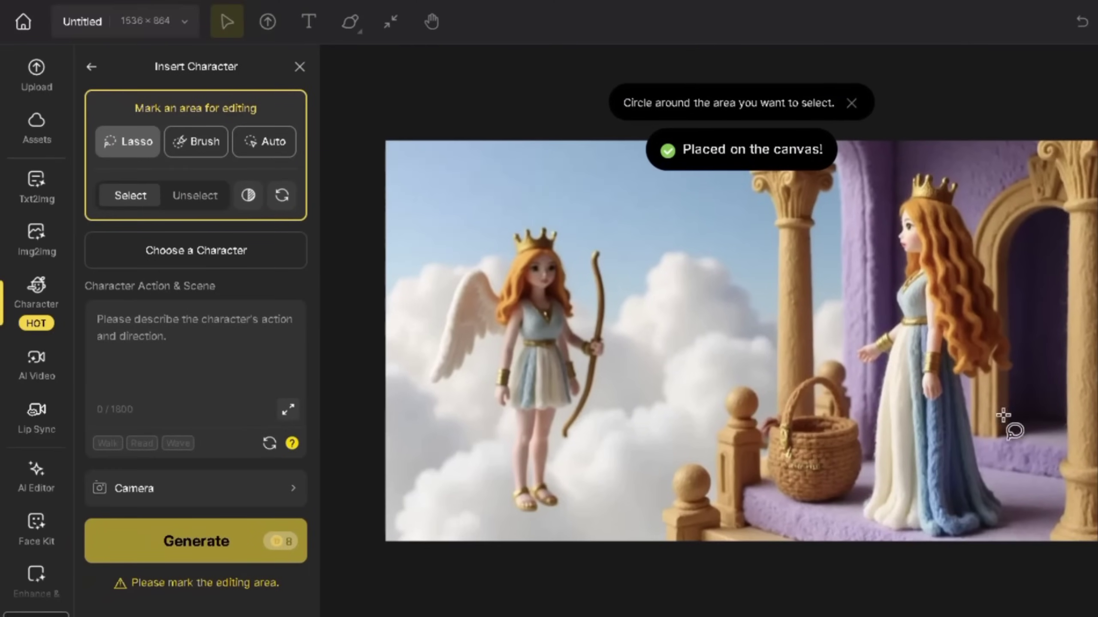
left_click(196, 141)
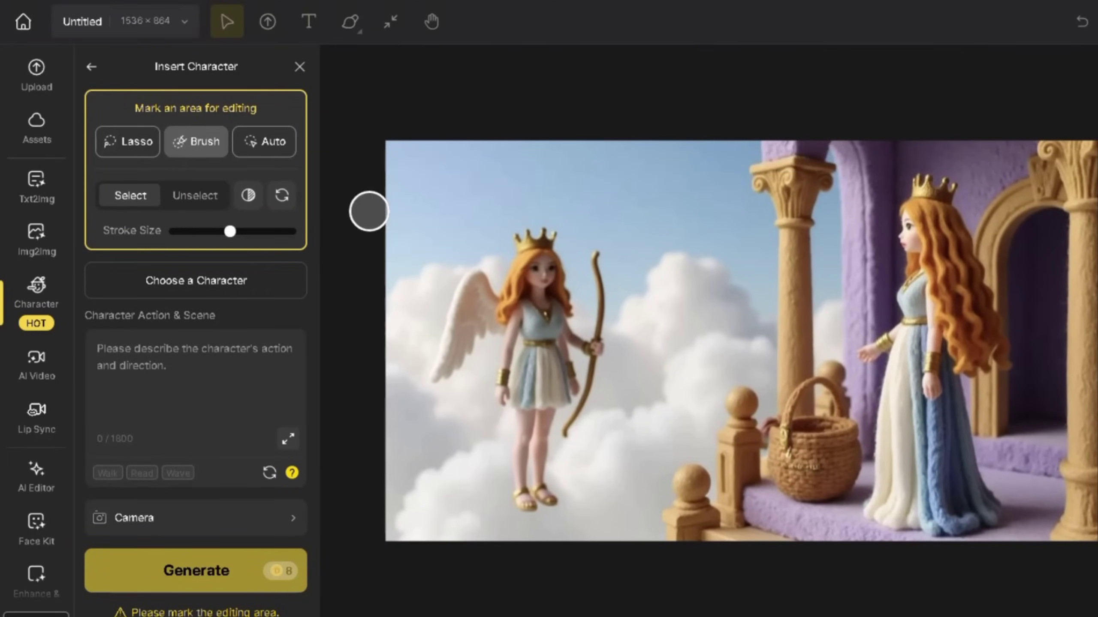
mouse_move(584, 264)
left_mouse_down()
mouse_move(455, 330)
mouse_move(536, 503)
mouse_move(509, 384)
mouse_move(574, 255)
mouse_move(588, 277)
left_mouse_up()
- Insert Cupid "flying in the air looking towards the woman in agreement." into the masked area and place the third result on the canvas
left_click(189, 259)
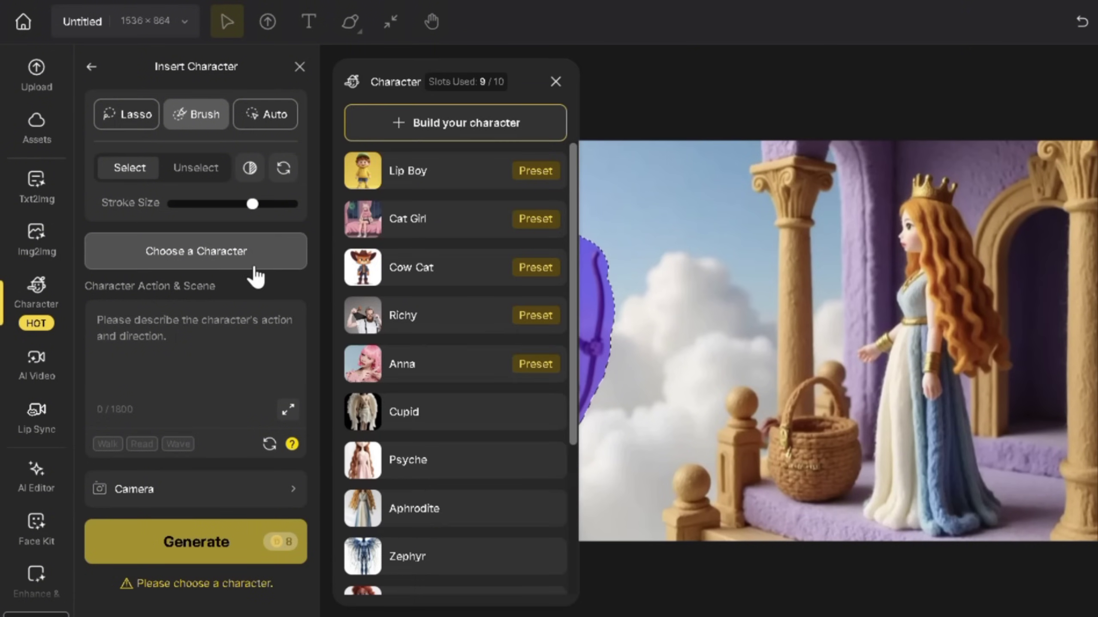
left_click(450, 421)
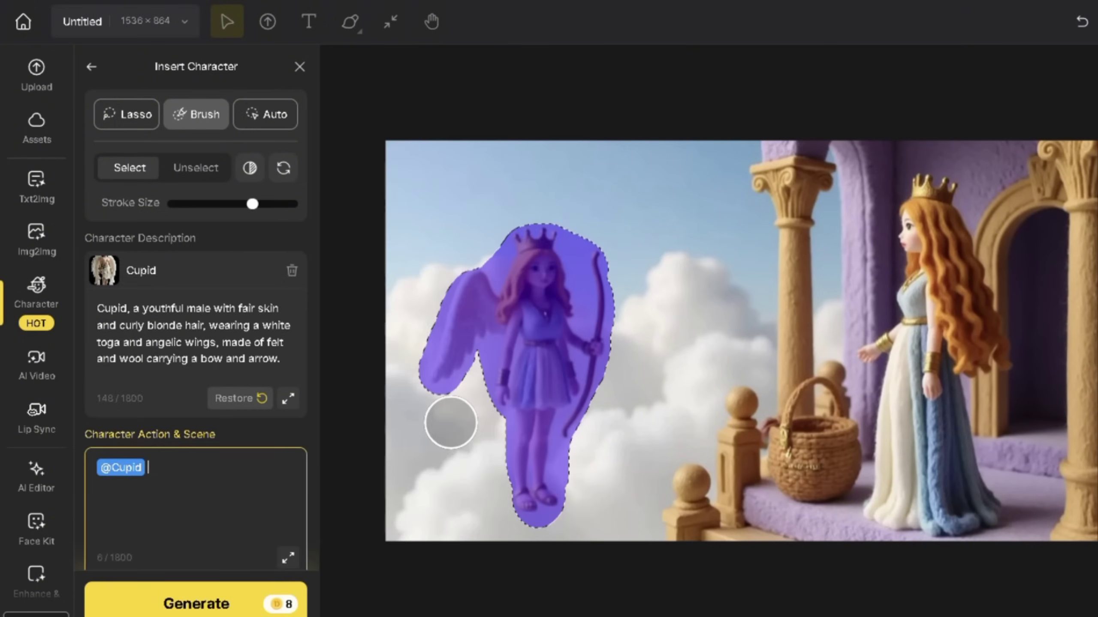
left_click(191, 470)
type("flying in the air looking towards the woman in agreement.")
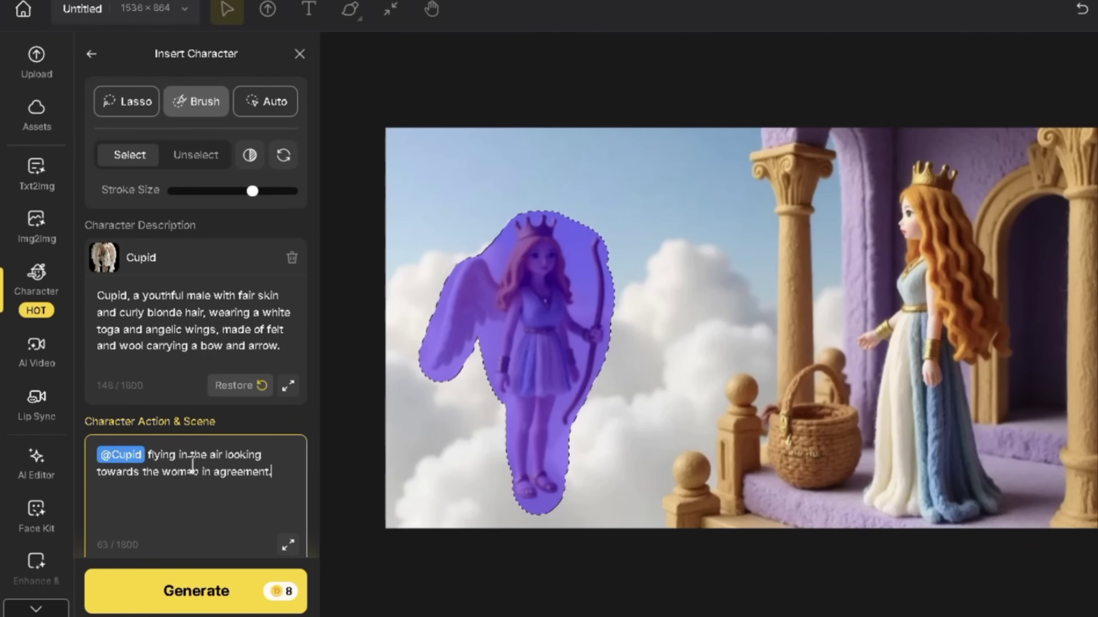
left_click(196, 591)
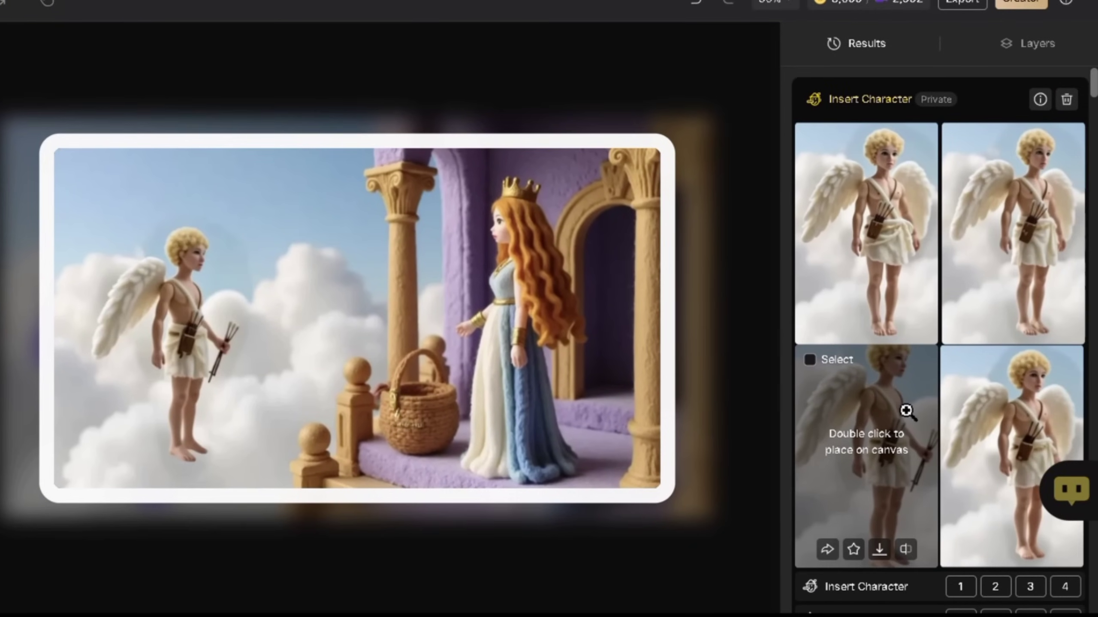
double_click(906, 409)
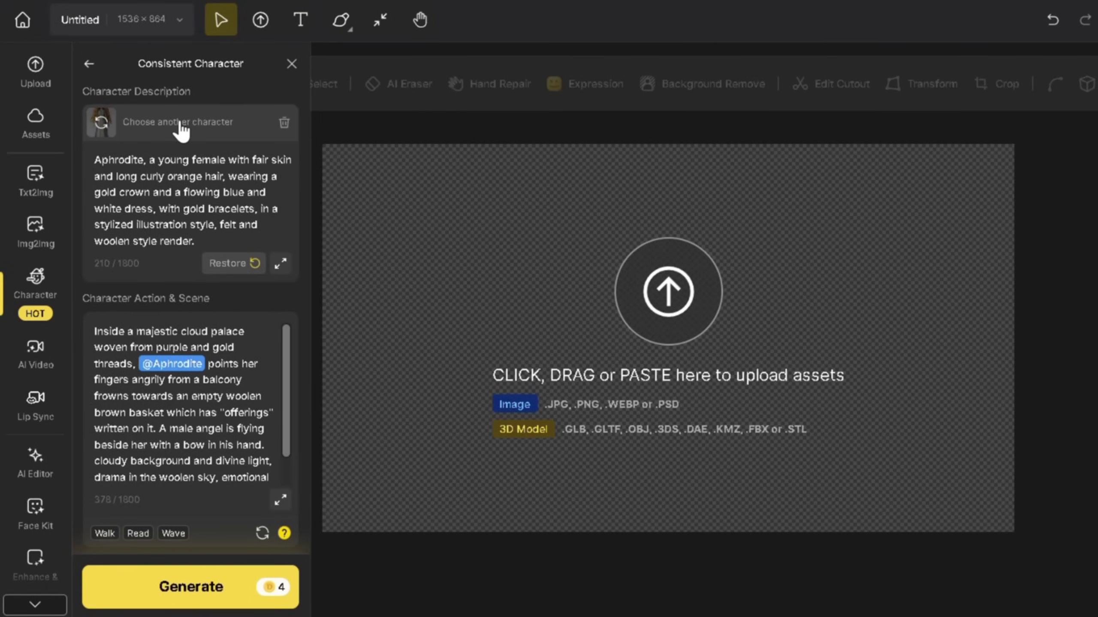
- Switch the character to Cupid and enter a scene prompt of him laying down in a king sized bed in a dimly lit woolen palace bedroom
left_click(182, 123)
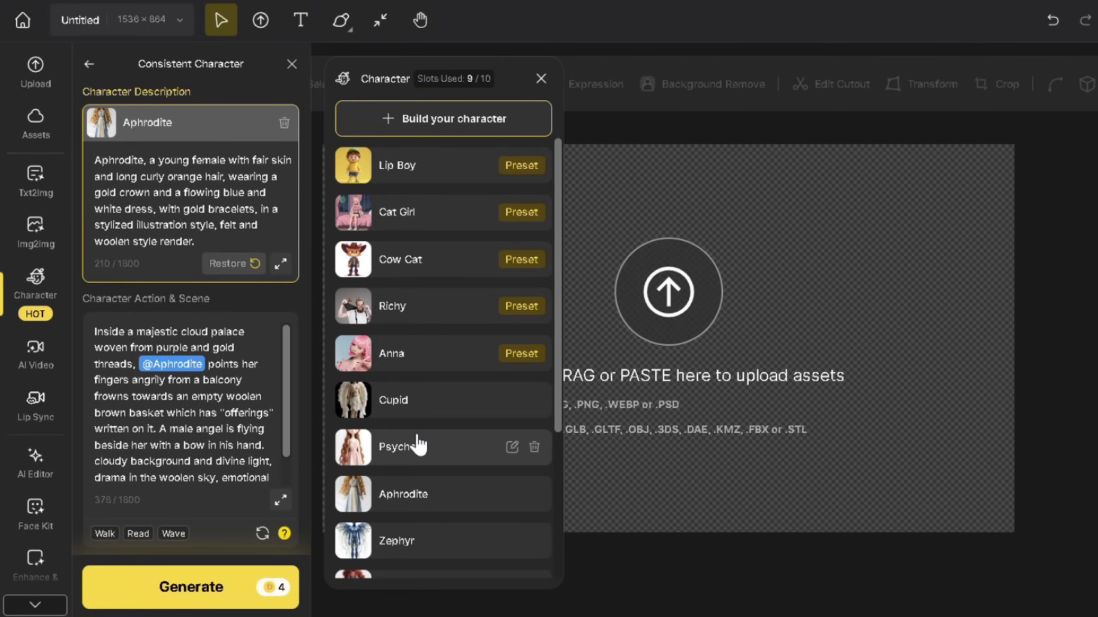
left_click(415, 400)
key("ctrl+a")
type("Dimly lit woolen palace bedroom with candlelight, Cupid laying down in a king sized bed shadow falling over his face in the castle mansion made of felt and wool as Psyche looks lovingly towards him,warm and intimate atmosphere with soft shadows,purple moonlight seeping through the wool castle window with green woolen vines, world made of wool and felt.")
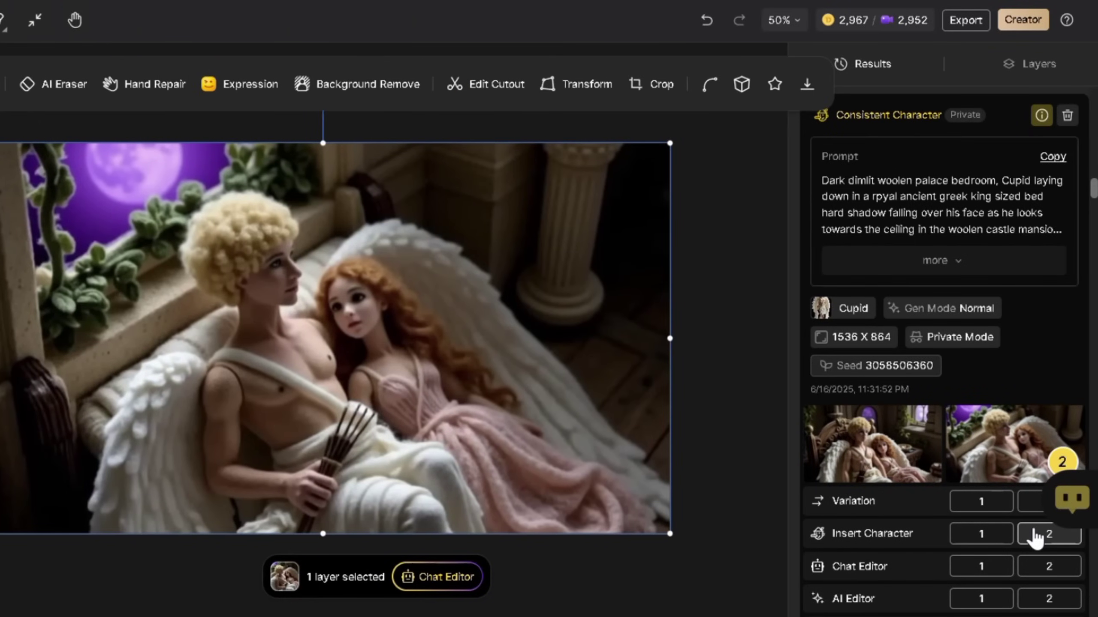
- On the second bedroom result, insert Psyche "laying in the bed looking towards the man lovingly" by brushing over the red-haired girl
left_click(1034, 532)
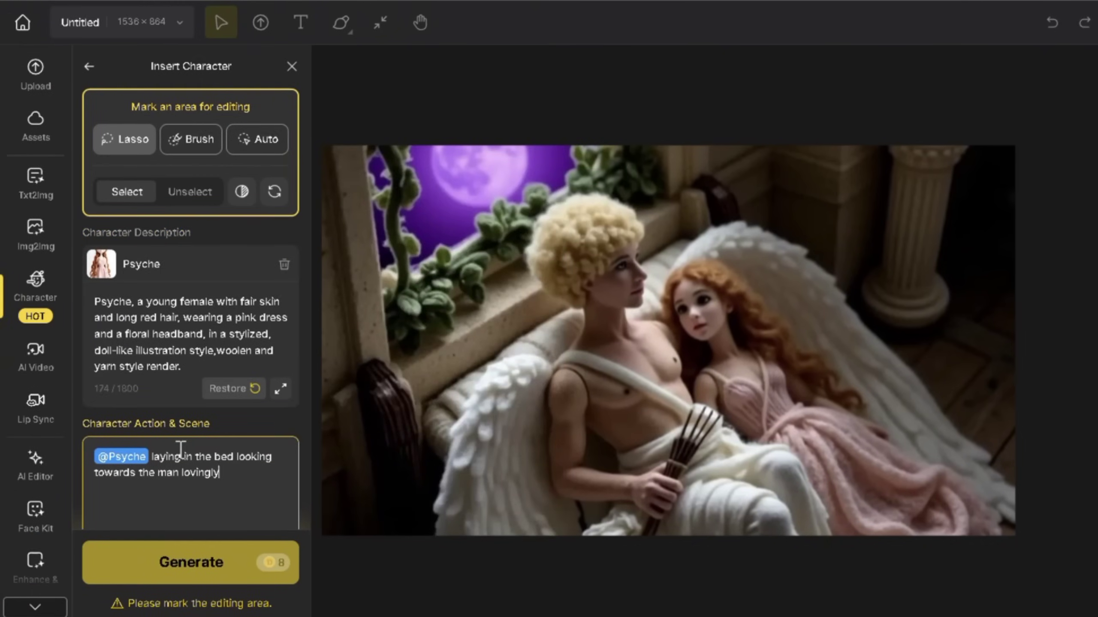
left_click(191, 139)
mouse_move(692, 268)
left_mouse_down()
mouse_move(828, 393)
mouse_move(783, 410)
mouse_move(698, 367)
left_mouse_up()
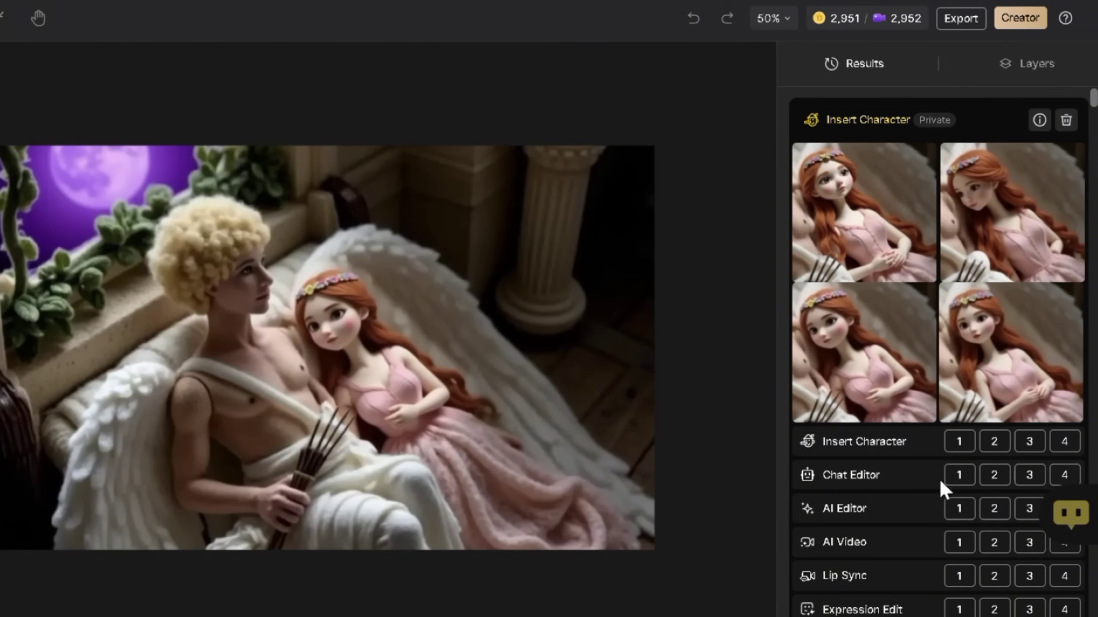
- Use Chat Editor on the third result to generate "extreme shadow enevelopes the mans face and a tiny bit of his side of the room."
left_click(1029, 476)
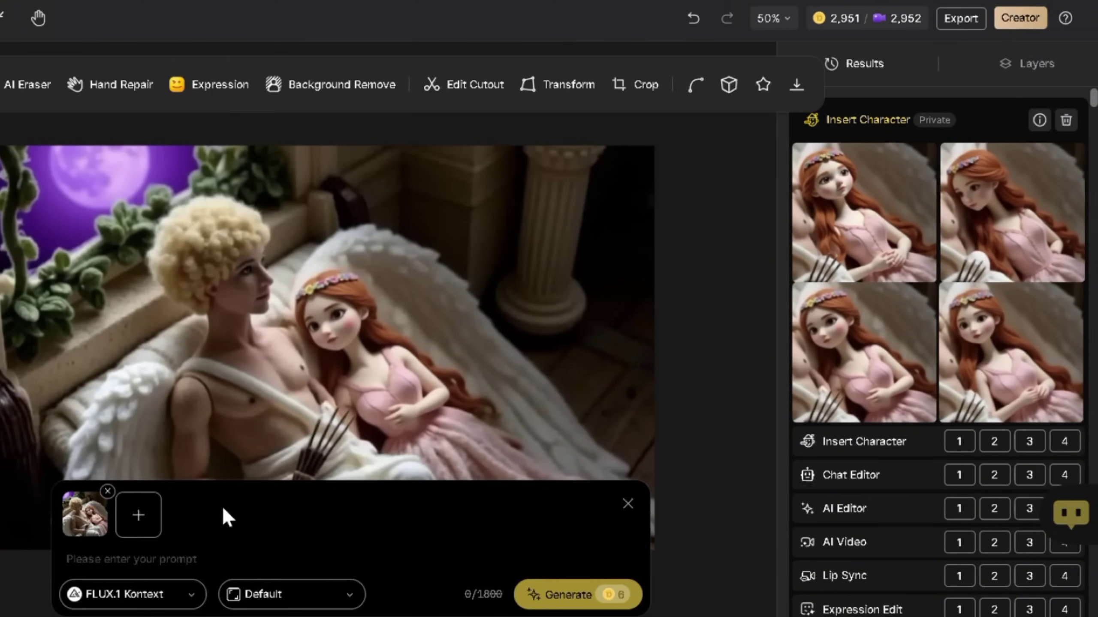
type("extreme shadow enevelopes the mans face and a tiny bit of his side of the room.")
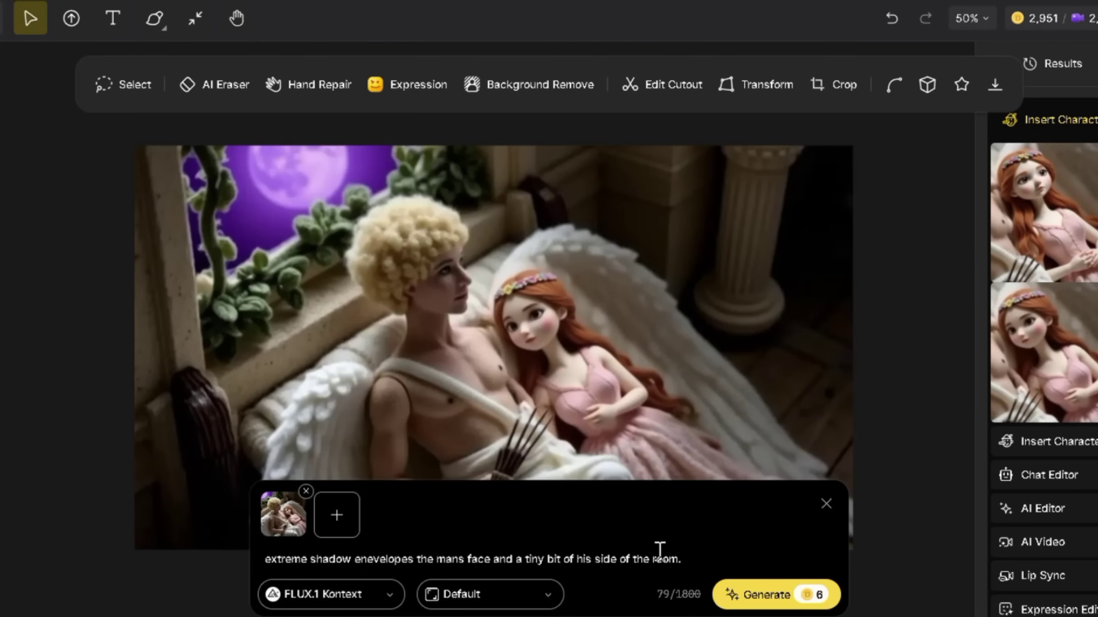
left_click(770, 596)
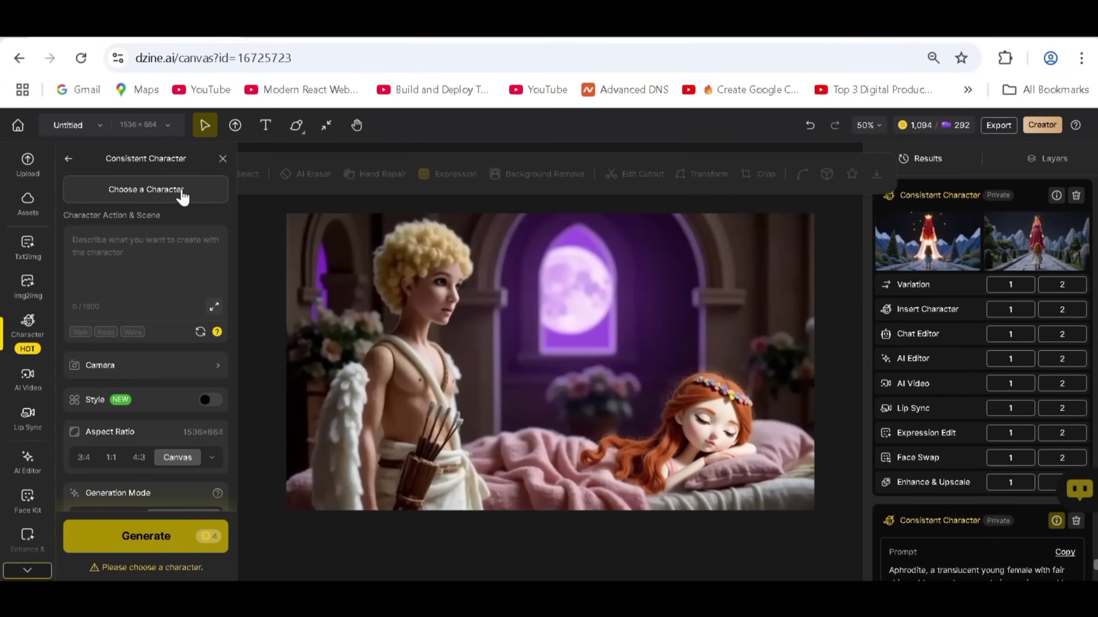
- Generate a scene of Aphrodite in a flowing blood red dress looking down at a tiny girl under a black starry woolen sky
left_click(183, 197)
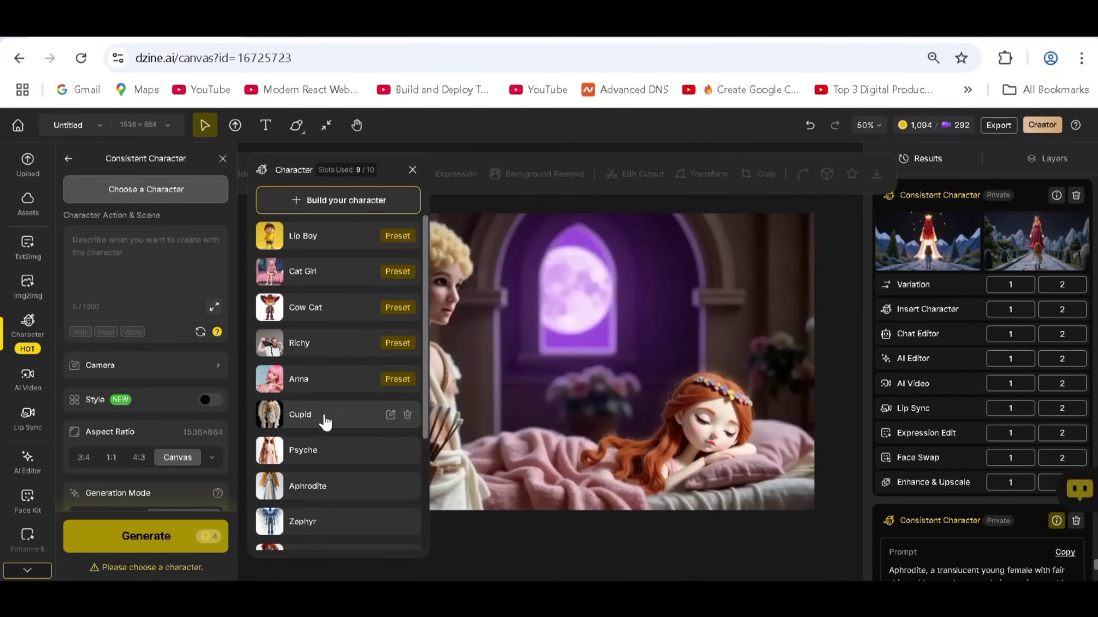
left_click(337, 486)
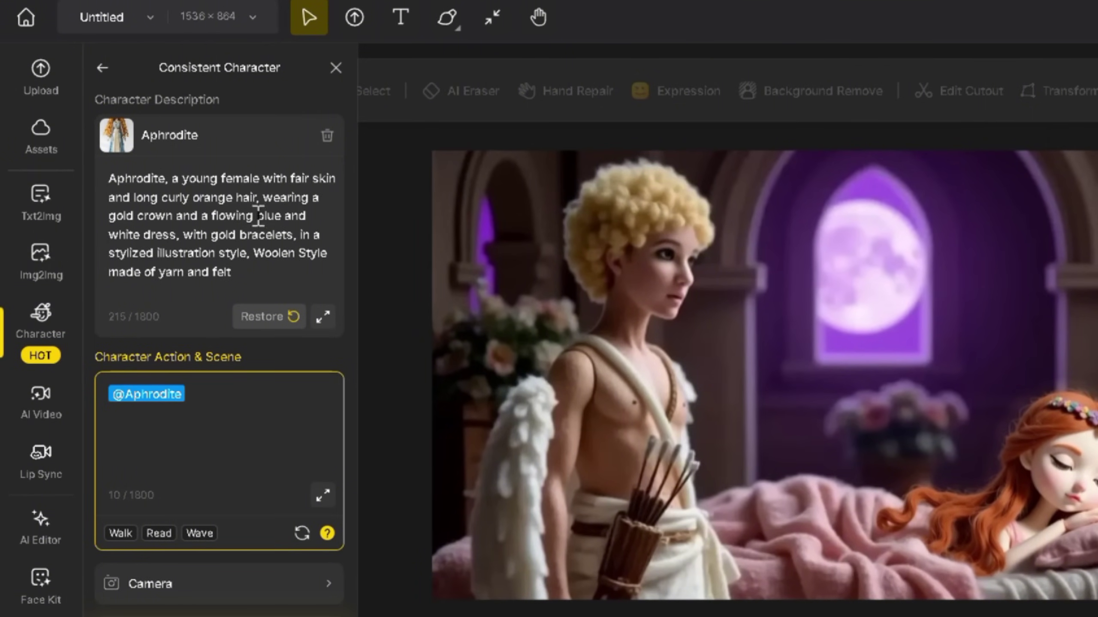
left_click(259, 215)
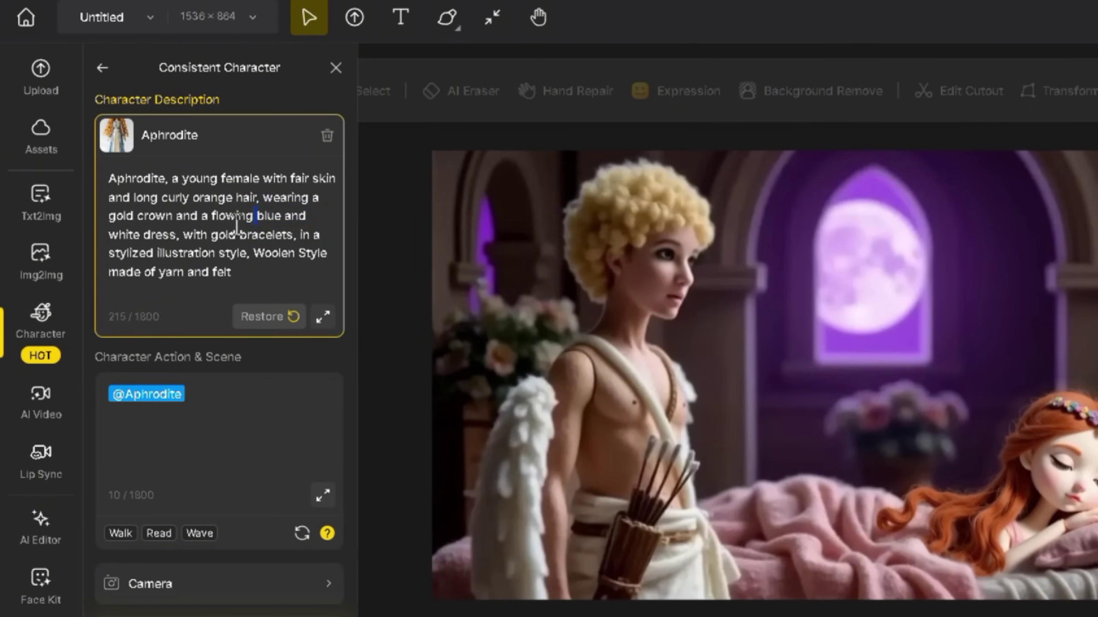
type("blood red")
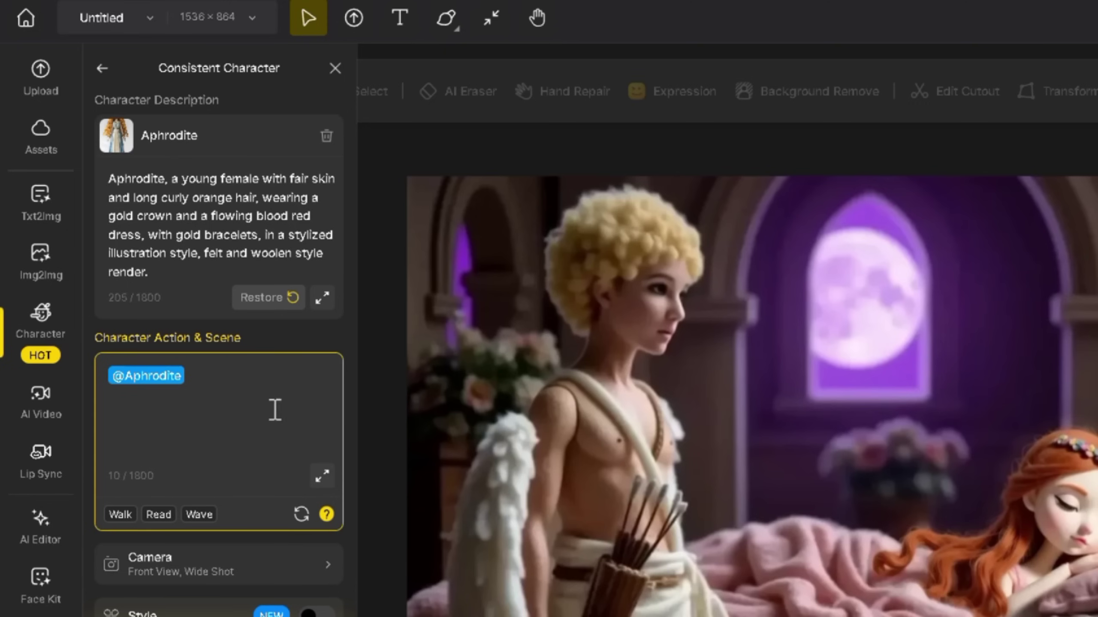
key("ctrl+v")
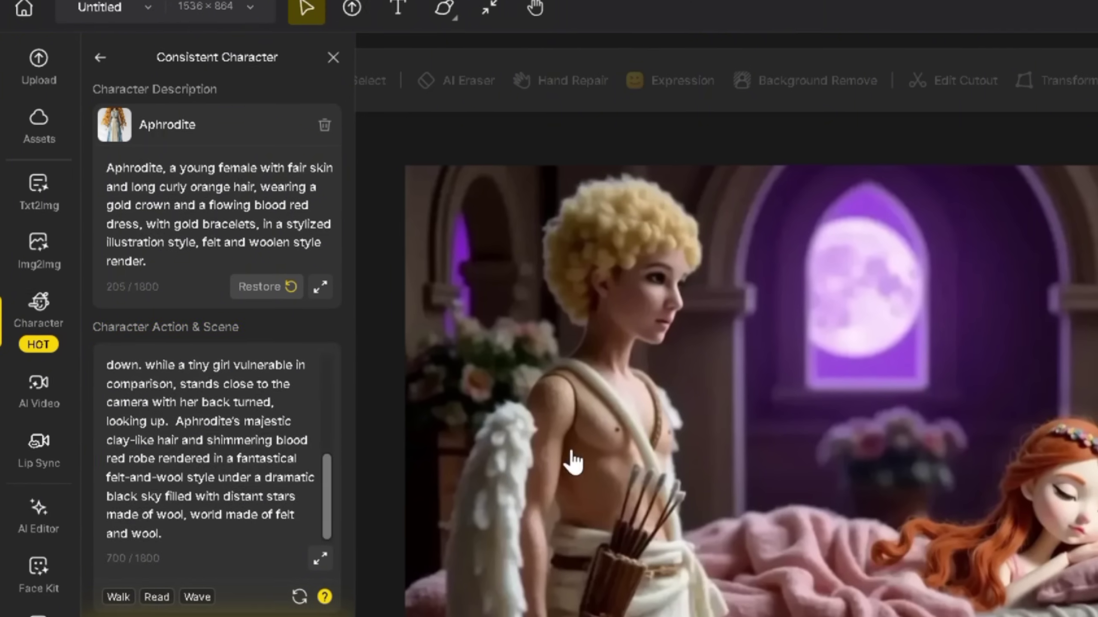
left_click(231, 585)
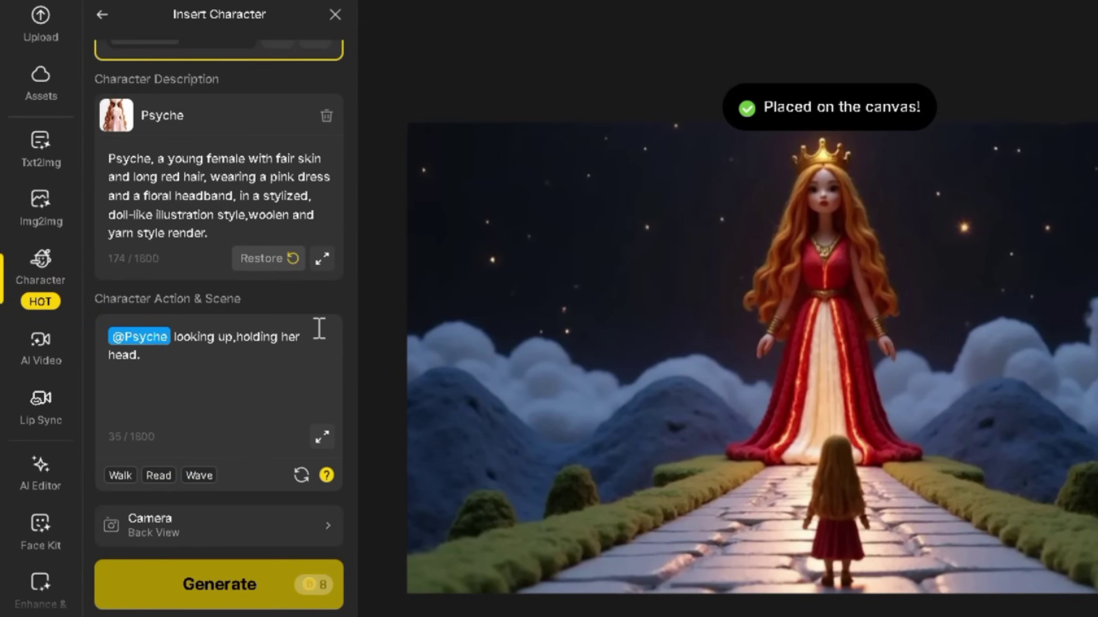
- Set Psyche's action to "running forward." and mask the tiny girl on the stone path to insert her there
left_click_drag(176, 338, 141, 356)
type("running forward.")
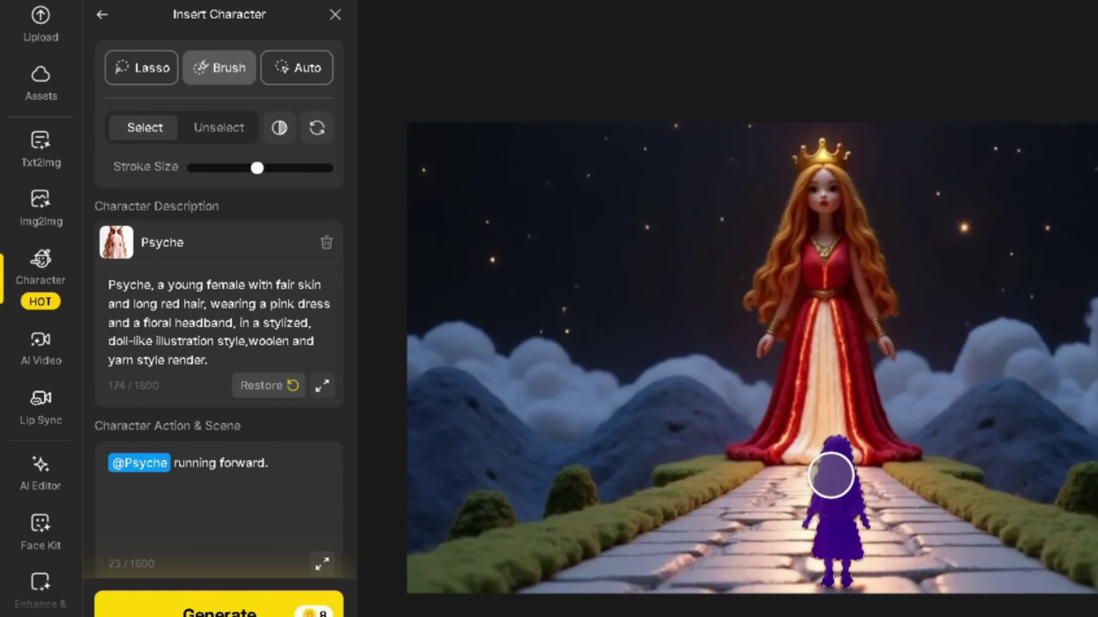
left_click_drag(828, 478, 840, 498)
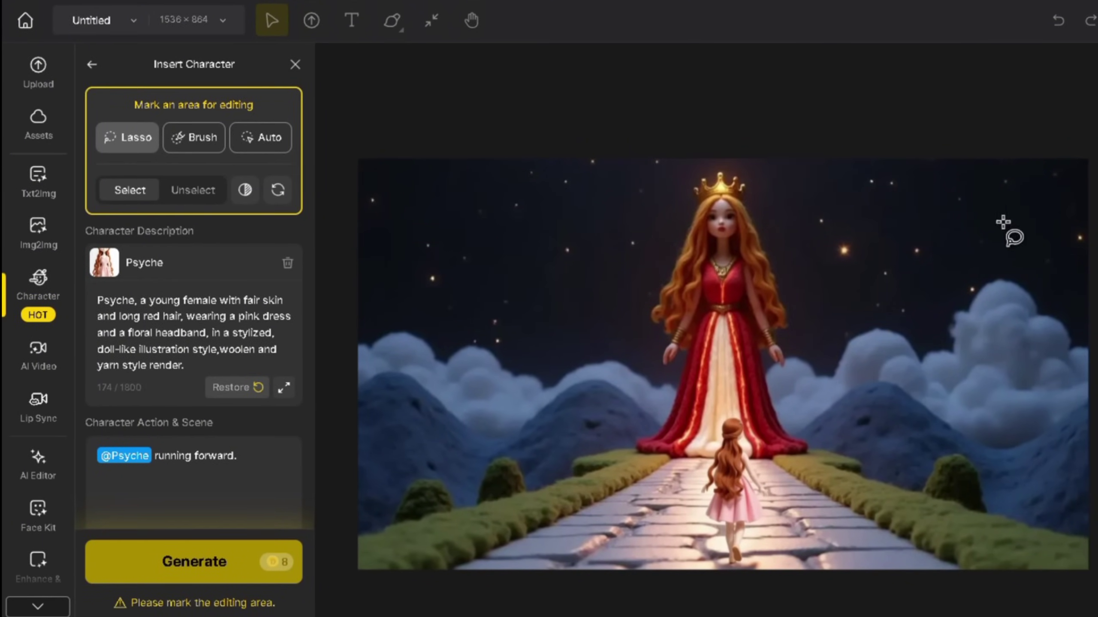
- Lasso a patch of night sky beside Aphrodite and insert Cupid there "flying away into the distance, blurry."
left_click_drag(1011, 199, 1012, 201)
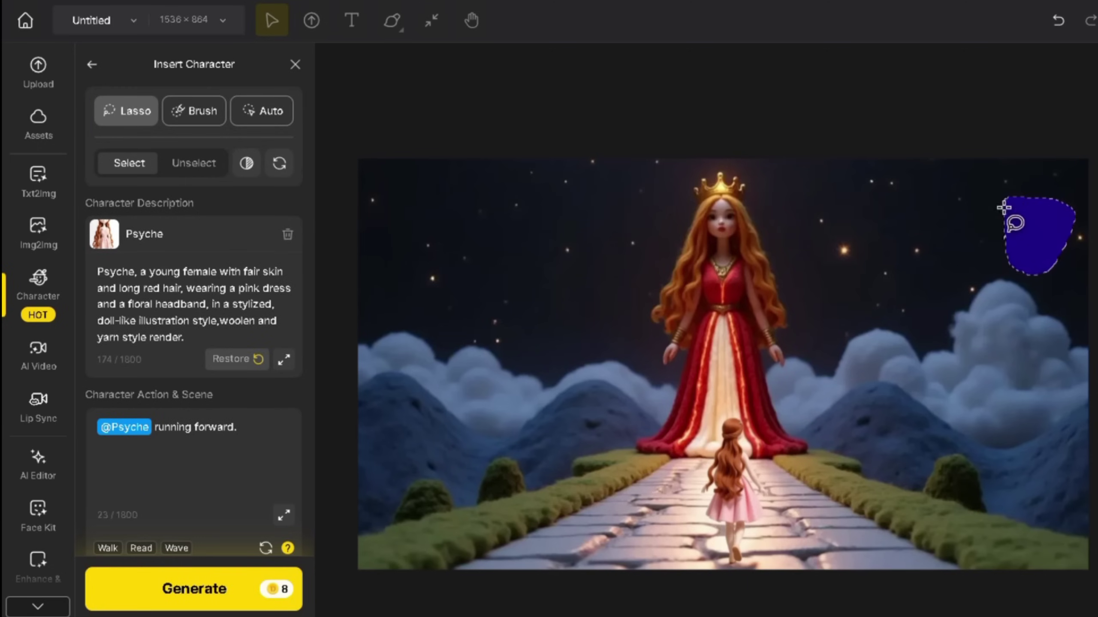
left_click(245, 249)
left_click(429, 411)
left_click(208, 446)
type("fly")
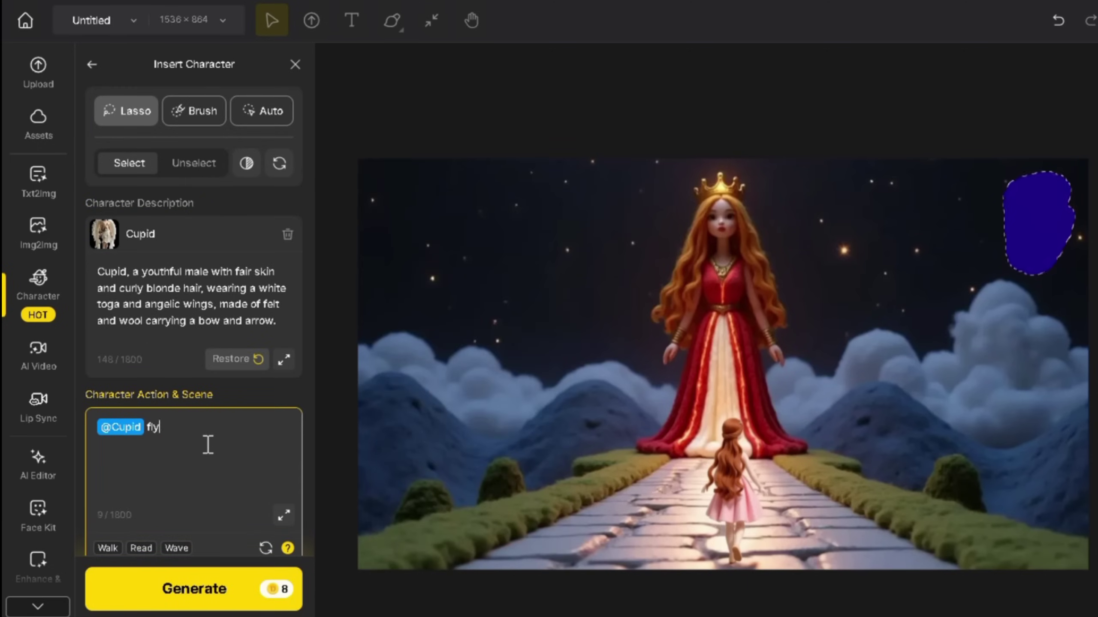
type("ing away into the distance, blurr")
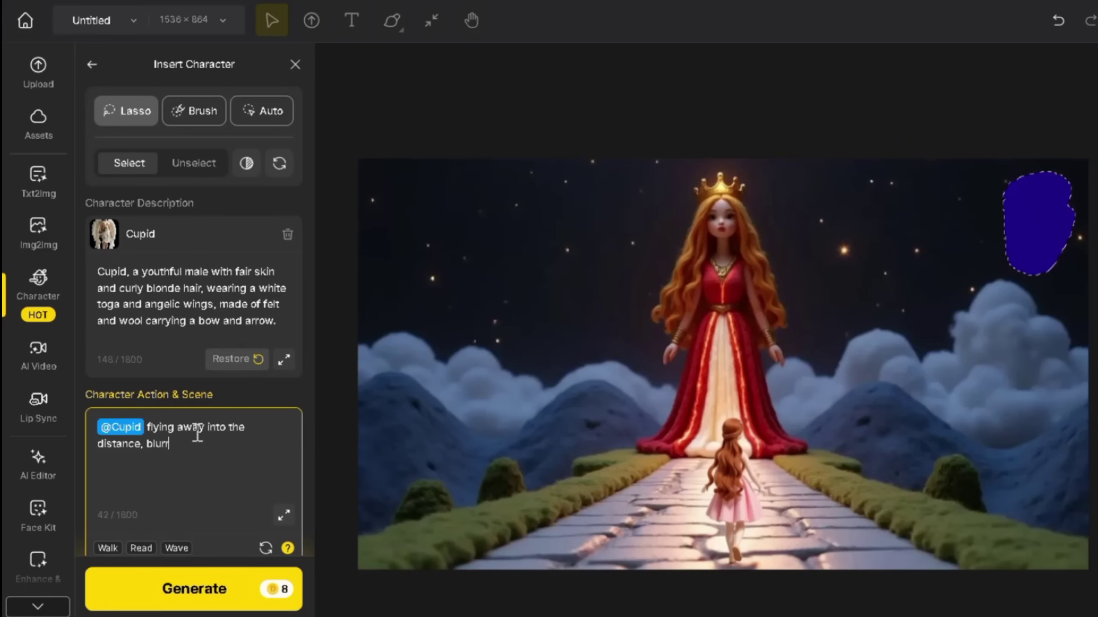
type("y.")
scroll(202, 435, "down", 2)
left_click(129, 536)
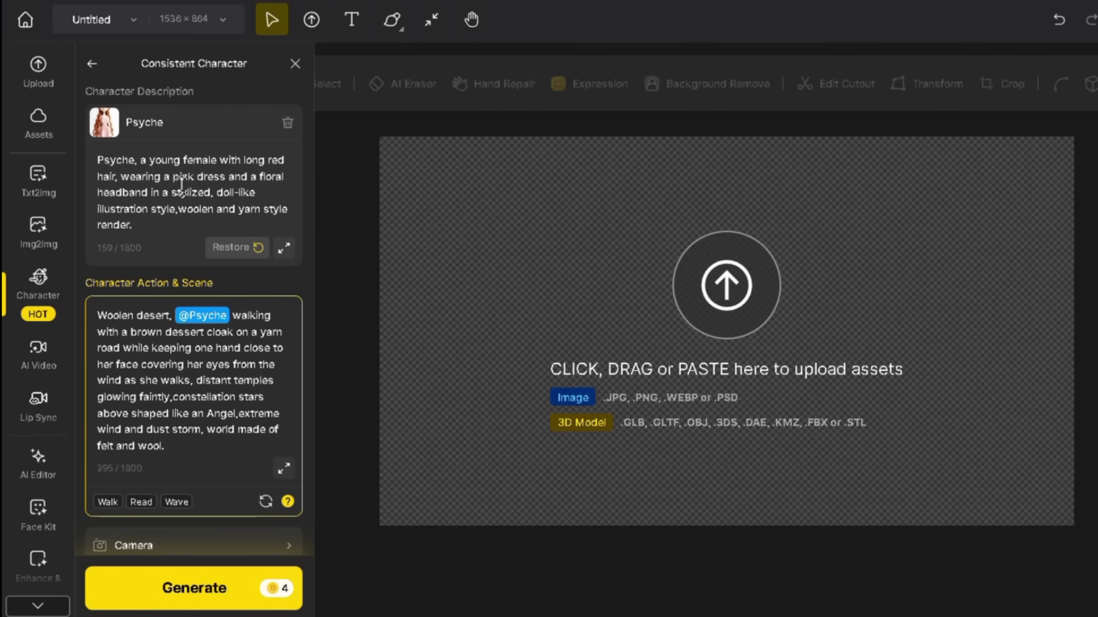
- Extend Psyche's description after the floral headband with clothing text starting "along with a tan" for the woolen desert scene
left_click(149, 193)
type("along with a tan d")
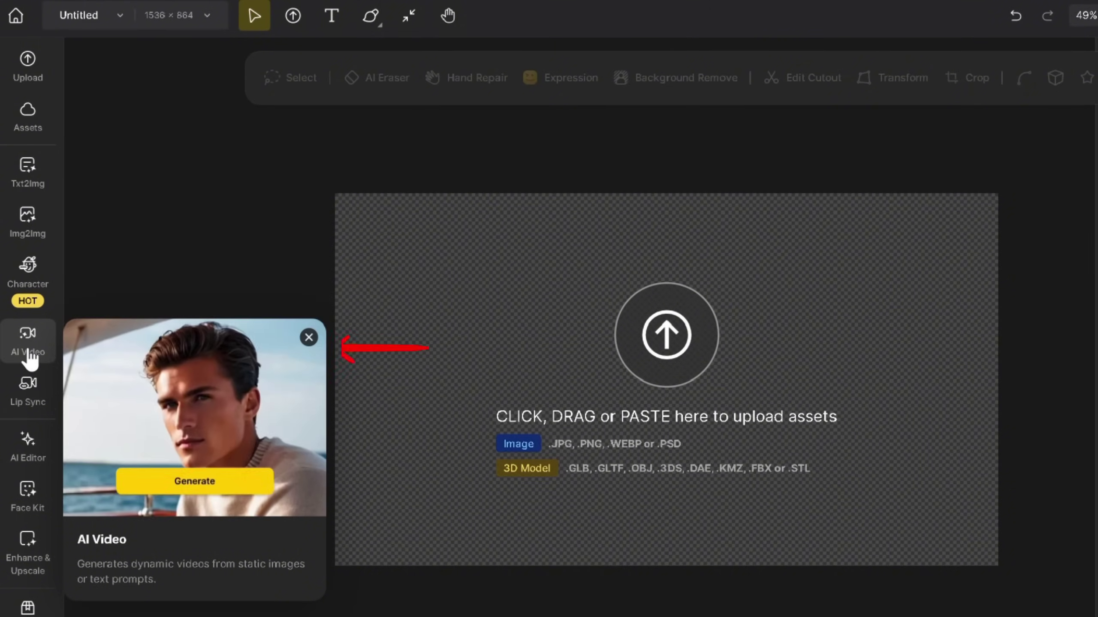
- Generate a text-to-video clip of a panoramic aerial camera sweep across an ancient woolen kingdom inspired by mythological Rome
left_click(30, 351)
left_click(255, 103)
left_click(226, 240)
type("In an ancient woolen kingdom inspired by mythological Rome, panoramic aerial camera sweep across the clay-like city: domed temples, bustling felt markets, vine-covered colosseums, and yarn-stitched rooftops glowing under the golden sun. 3D woolen style, felt and yarn.")
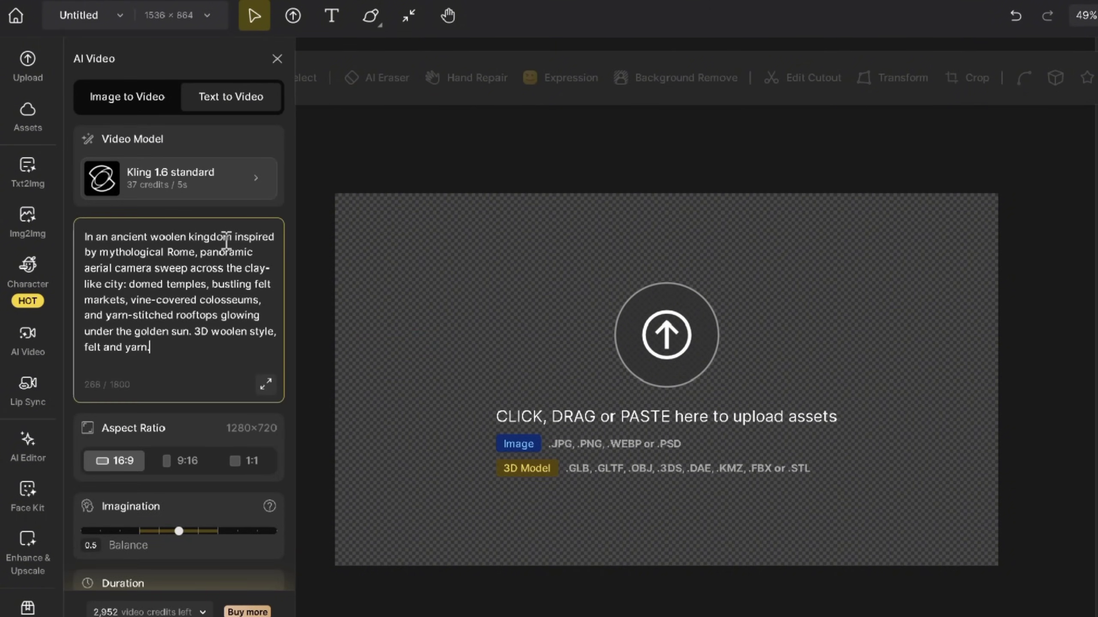
scroll(209, 579, "down", 2)
left_click(204, 583)
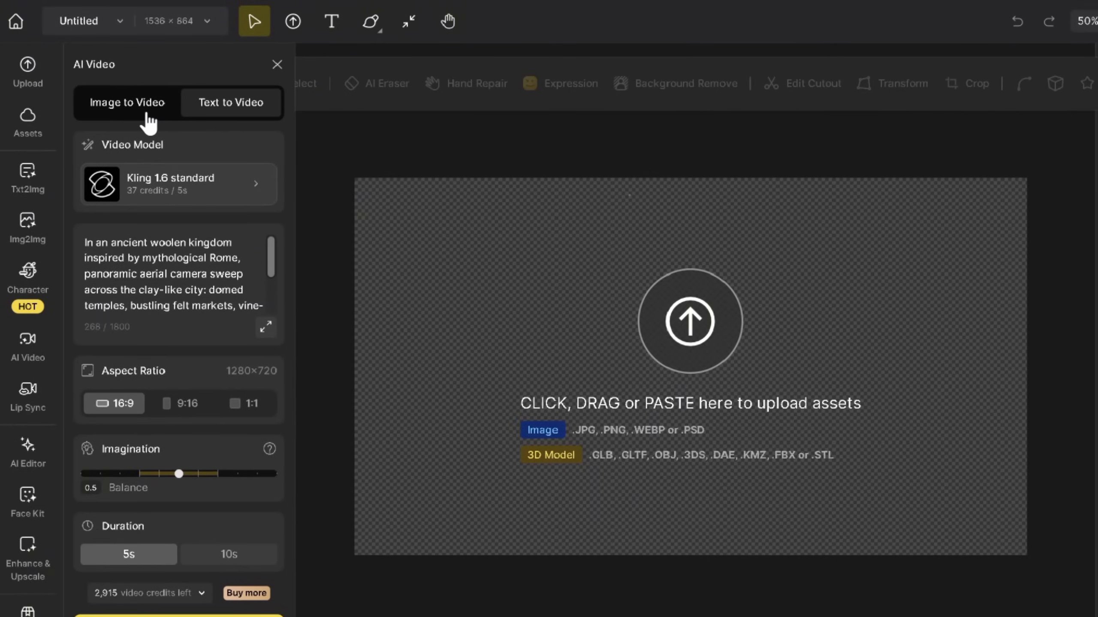
- Switch to image-to-video, pick the image of the girl in the pink dress as start frame, and browse the video models
left_click(145, 113)
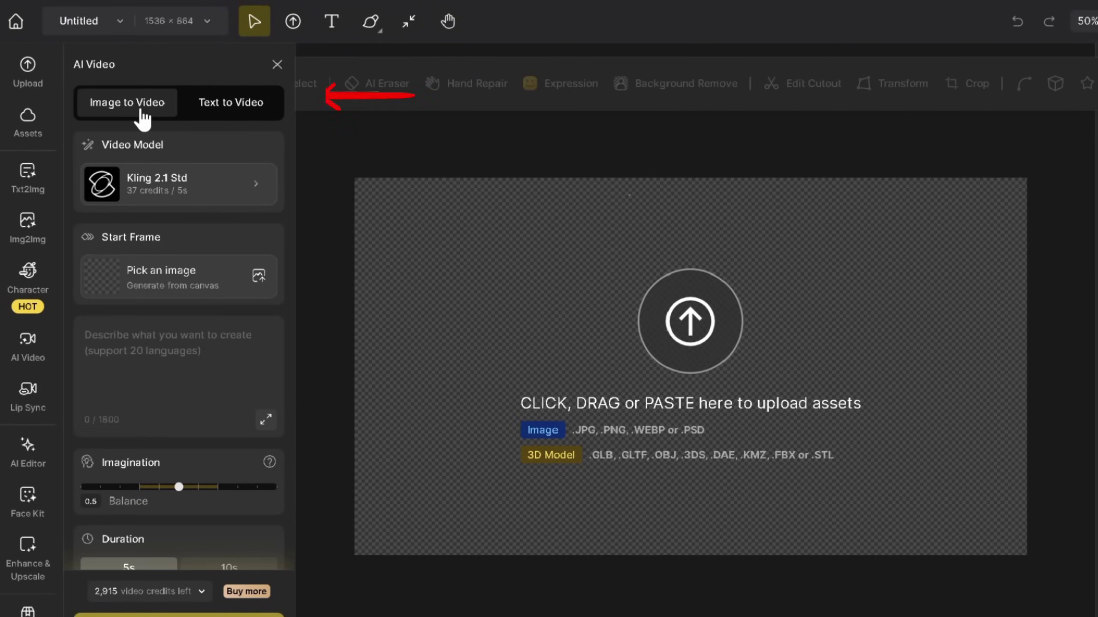
left_click(164, 299)
left_click(255, 203)
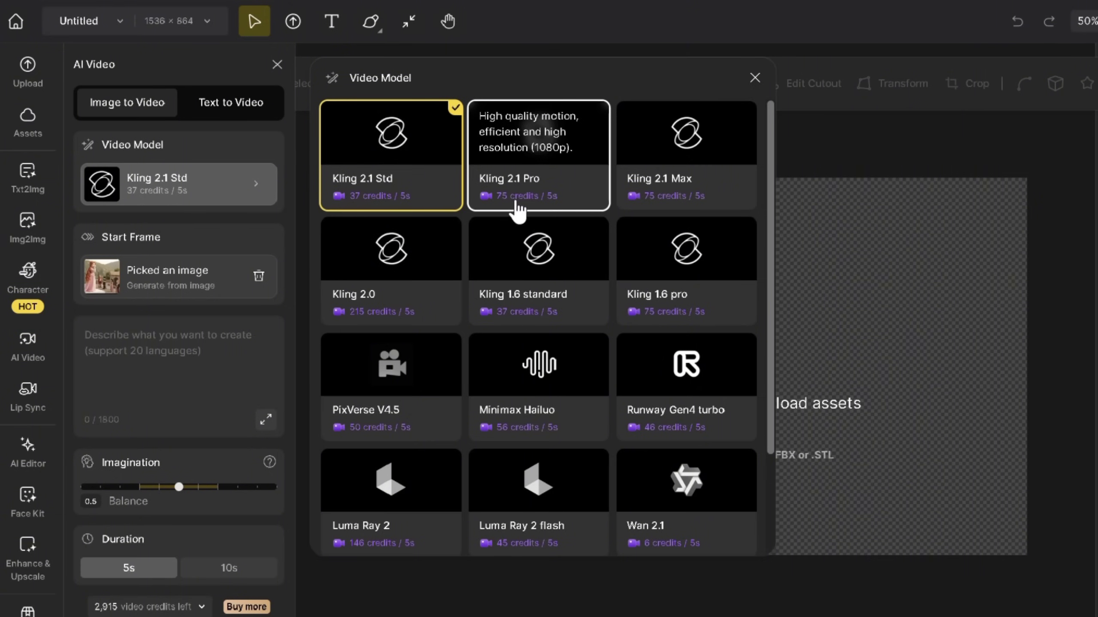
scroll(762, 356, "down", 1)
- Enter a video prompt of the woolen-style girl blushing on the podium, covering her face as villagers kneel with flower and fruit baskets
left_click(222, 342)
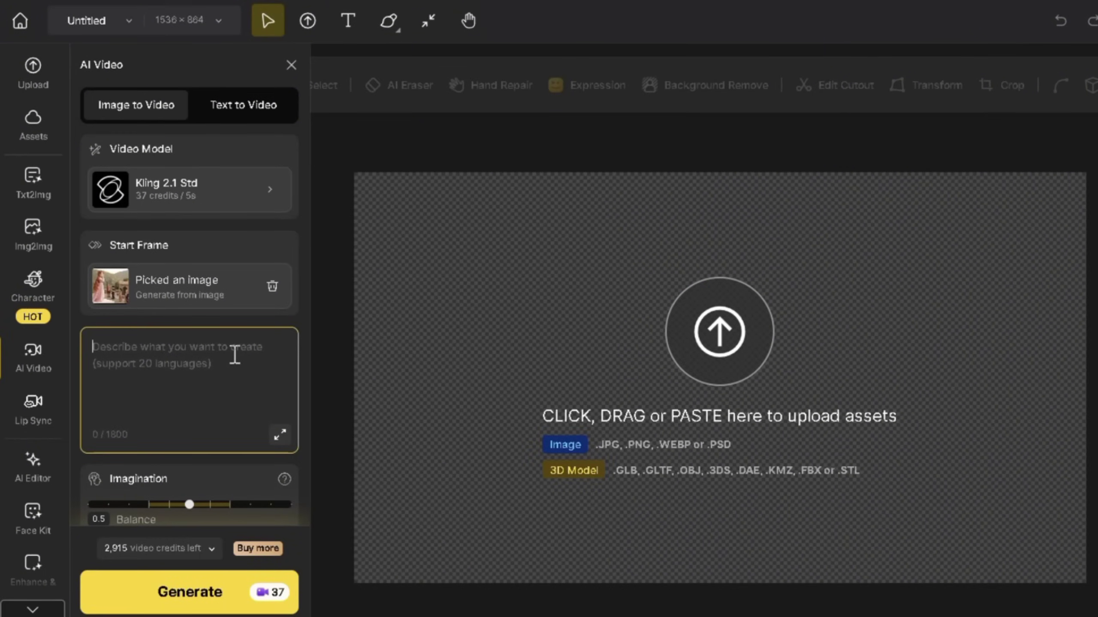
type("Woo")
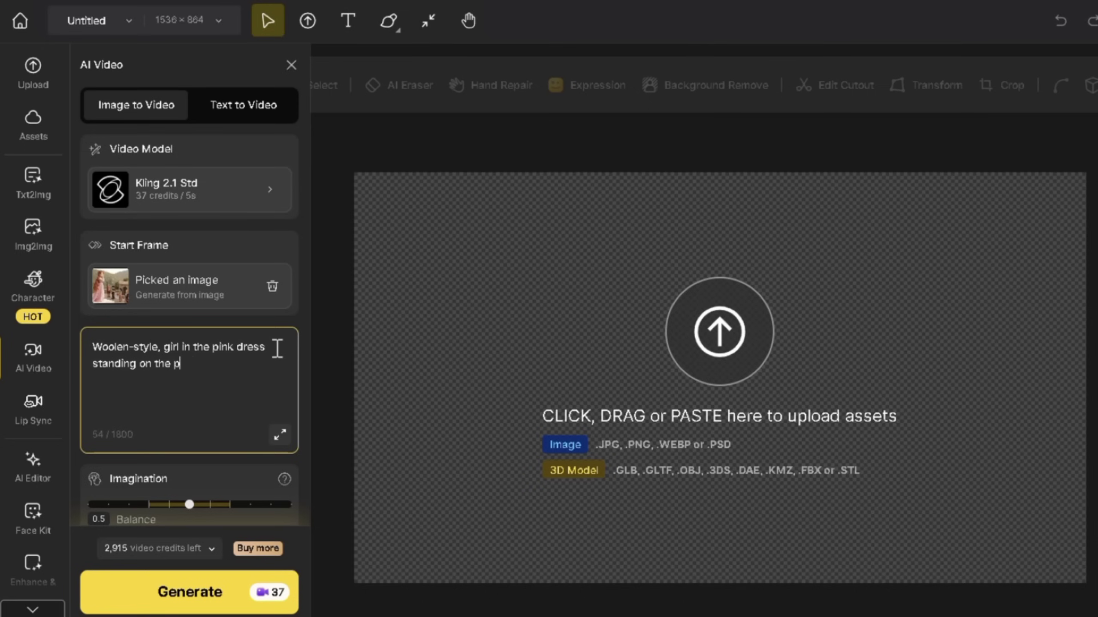
type("blushing and is flustered covering her face with her hands in embarassement, as the villagers,men, women and children kneeling to her holding flower and fruit baskets raised to her with their head low, offerings gathering around the podium. soft petals flowing in the air, dreamy and warm color palette,3D woolen style felt and yarn.")
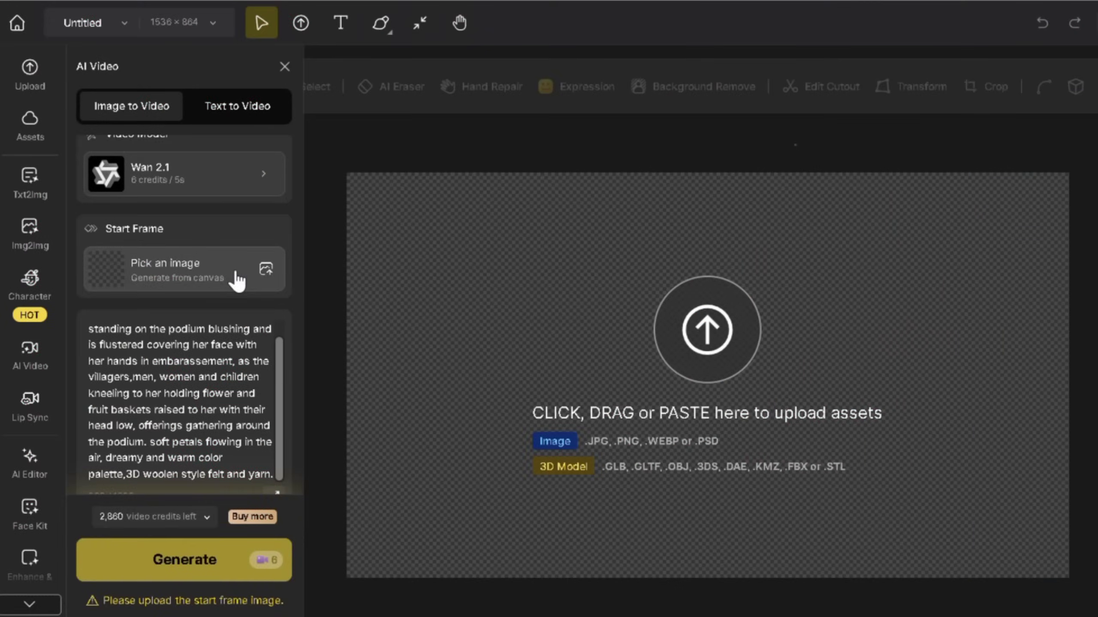
- Pick the mirror image as start frame and replace the prompt with the woolen-style girl angrily punching and cracking the mirror while pulling her hair
left_click(220, 277)
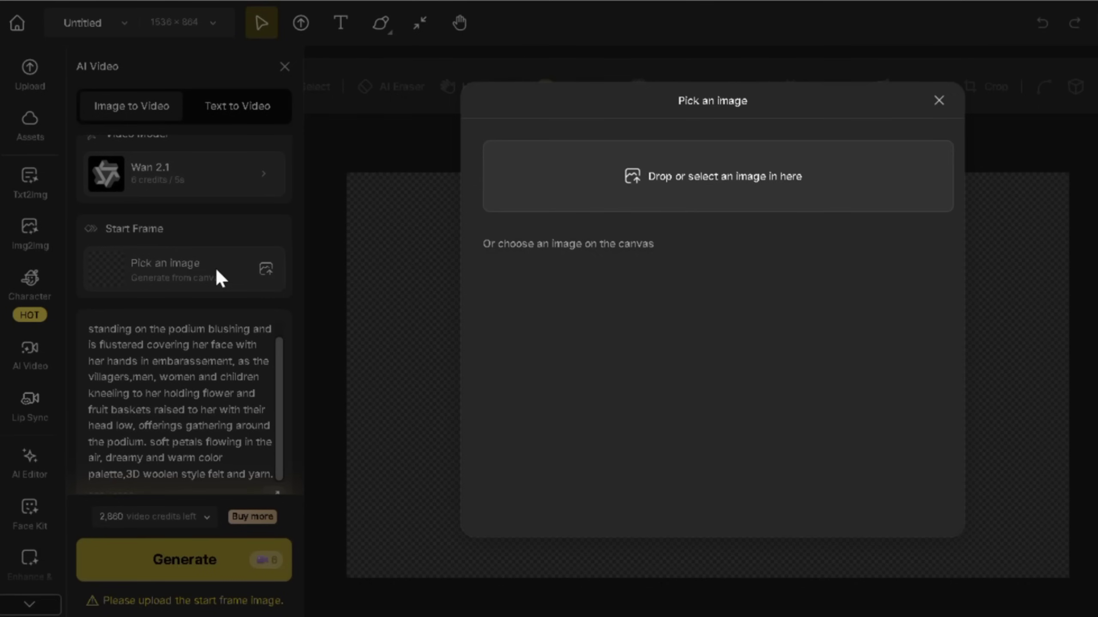
left_click(595, 201)
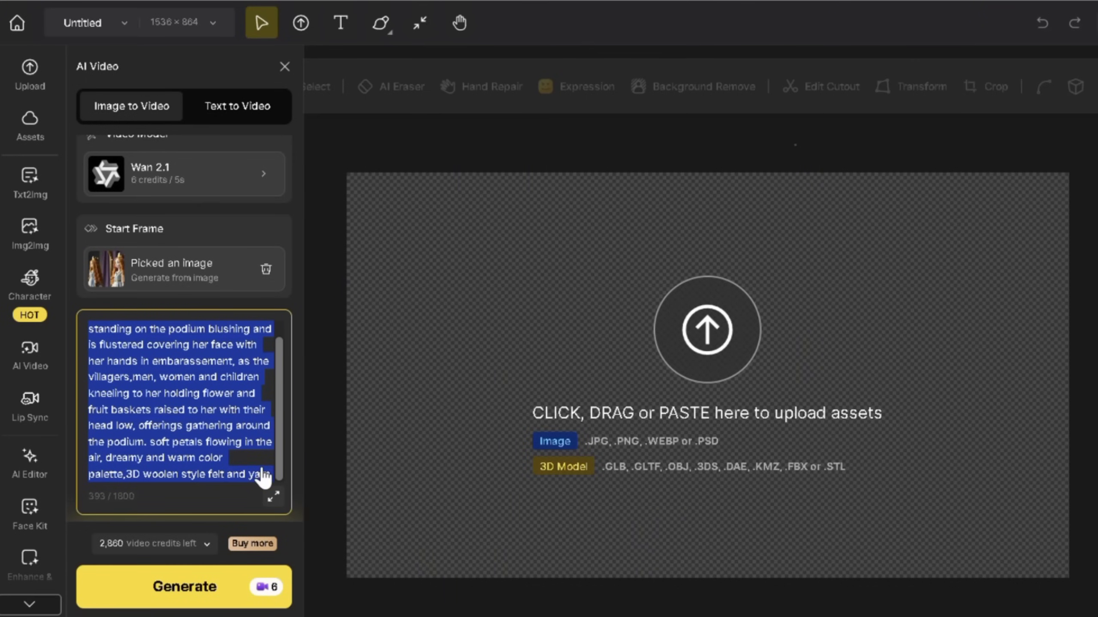
type("Woolen-style girl stands alone turns right towards her reflection and punches the mirror cracking it angrily. Her expression is off pure jealousy and anger, while pulling her hair 3D woolen style, felt and yarn.")
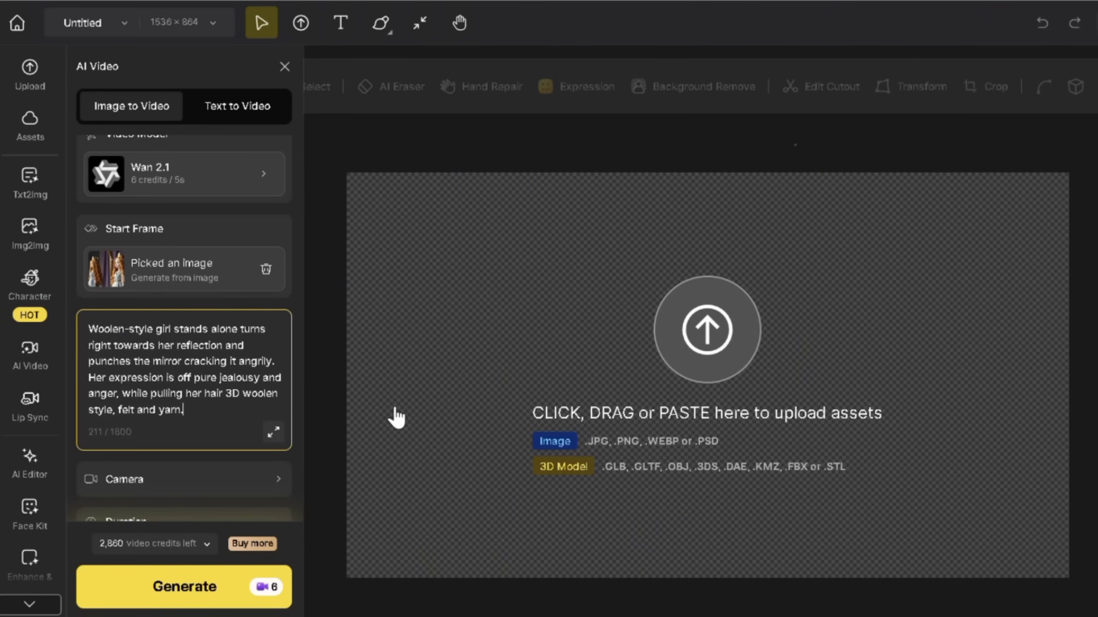